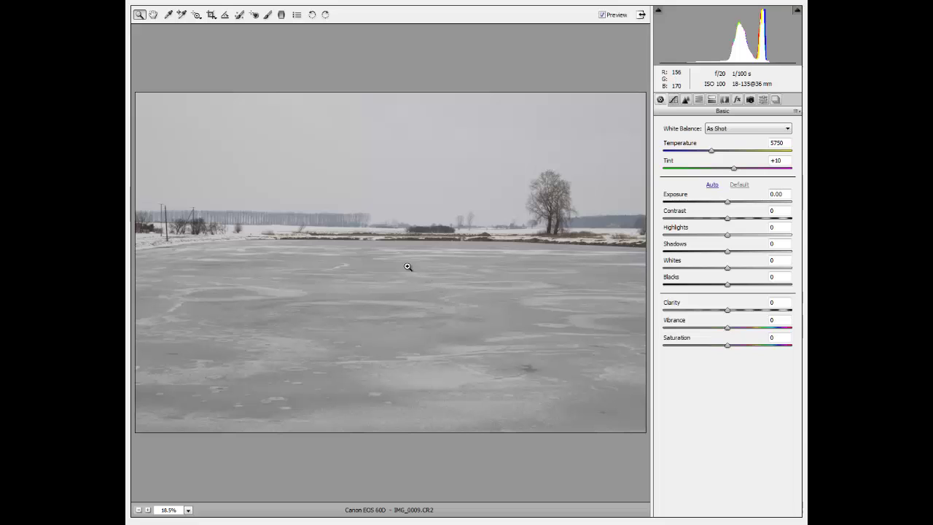
Step: Start the Graduated Filter and remove its colour tint by setting the colour's saturation to 0
left_click(282, 14)
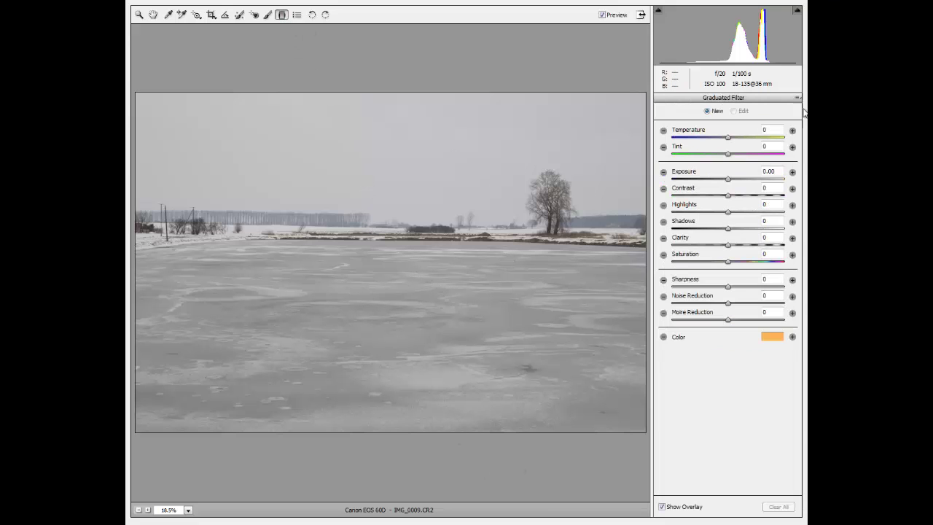
left_click(776, 338)
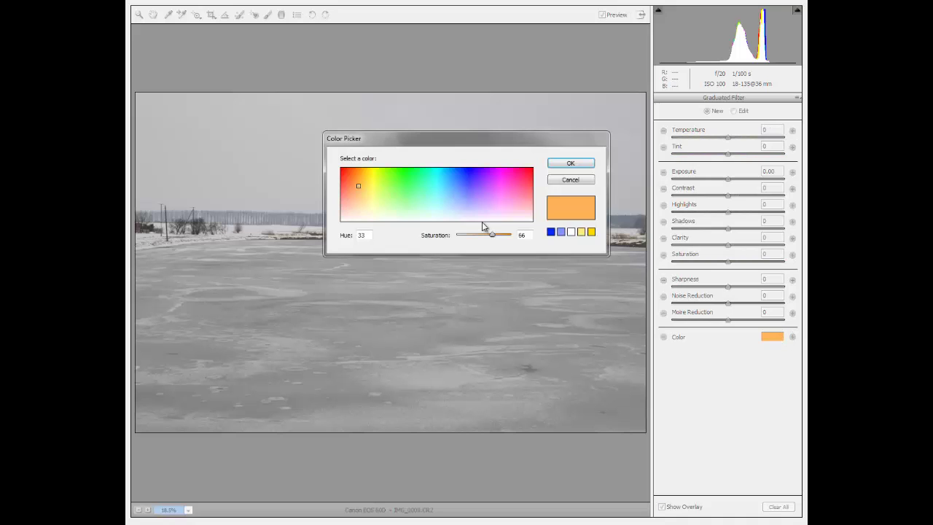
left_click_drag(487, 240, 454, 242)
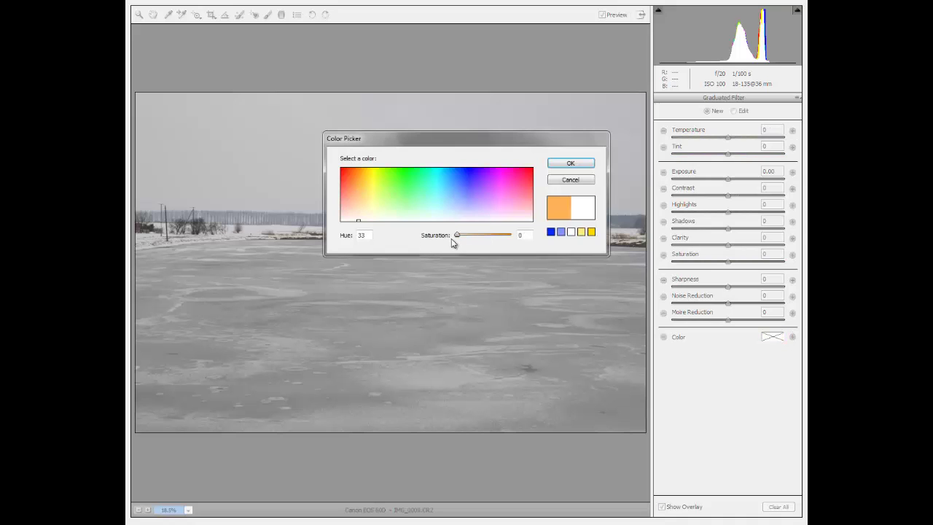
left_click(571, 163)
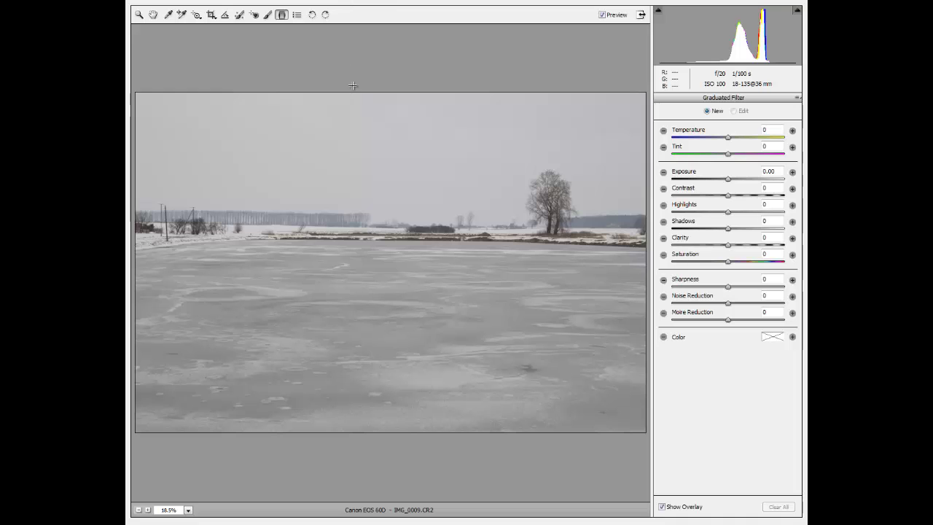
Step: Draw a graduated filter from just above the sky down to the ice below the horizon, with exposure at -1.35
left_click_drag(357, 83, 362, 263)
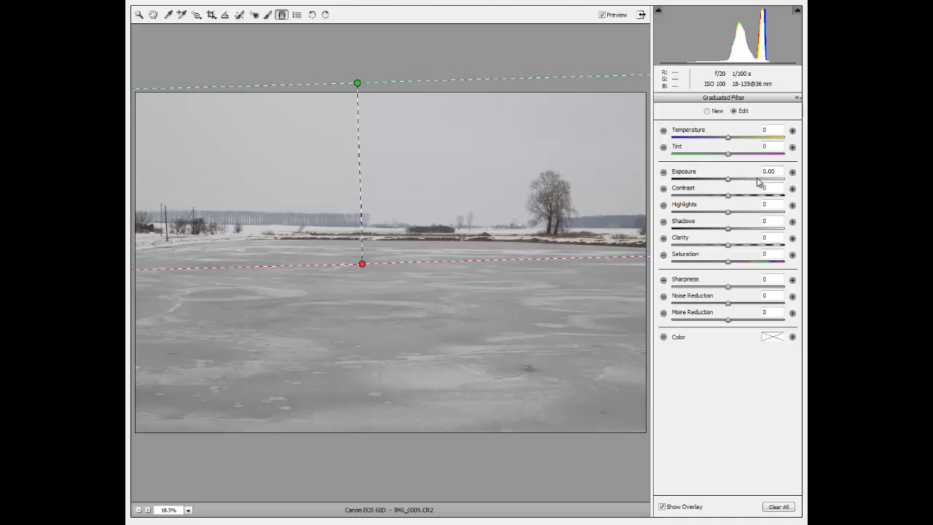
left_click_drag(729, 179, 708, 189)
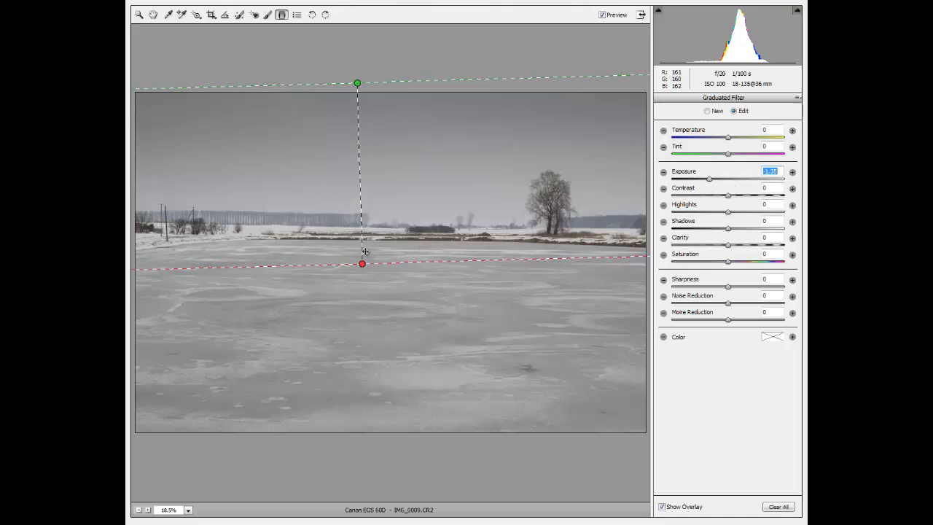
mouse_move(362, 263)
left_mouse_down()
mouse_move(365, 324)
mouse_move(364, 260)
mouse_move(363, 269)
left_mouse_up()
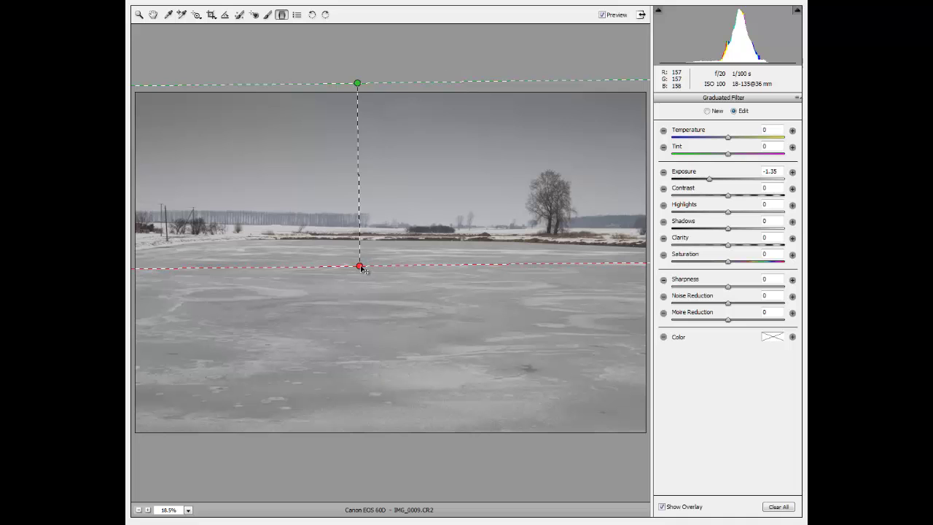
mouse_move(361, 267)
left_mouse_down()
mouse_move(354, 311)
mouse_move(355, 252)
left_mouse_up()
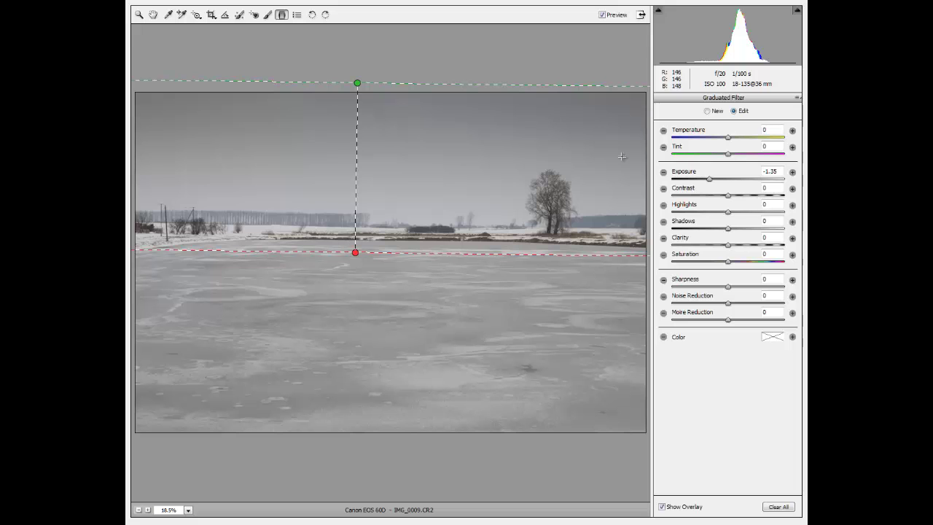
Step: Set the sky filter's highlights to -6, shadows to +1, clarity to -1, saturation to +2 and exposure to -4.00
left_click_drag(707, 179, 656, 205)
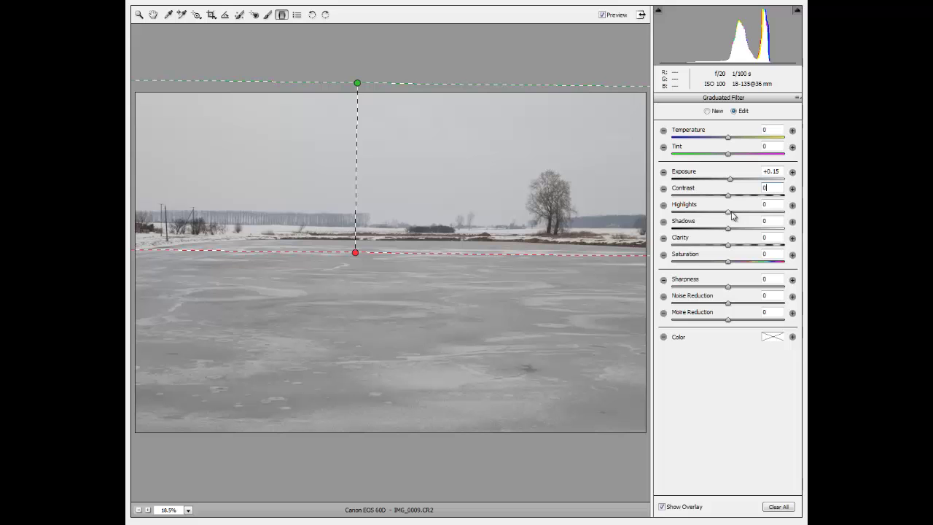
left_click_drag(728, 213, 732, 270)
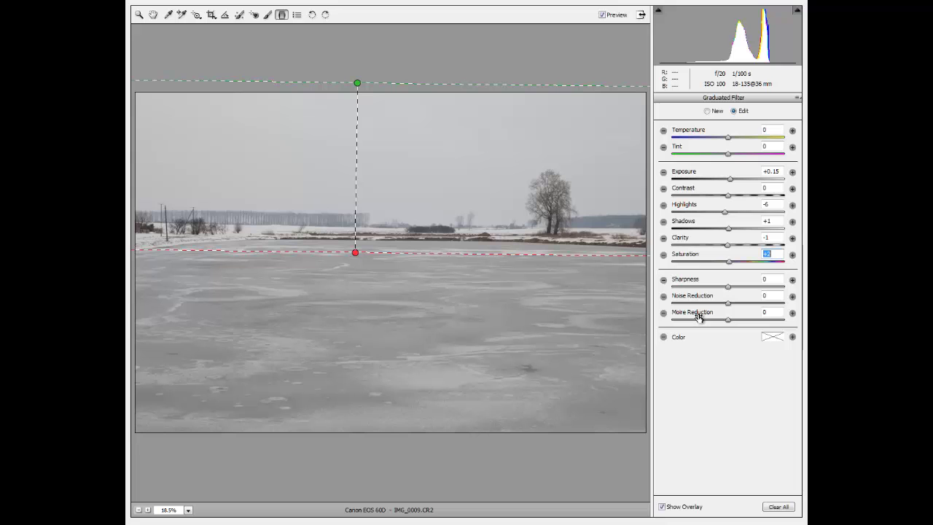
left_click_drag(729, 180, 663, 182)
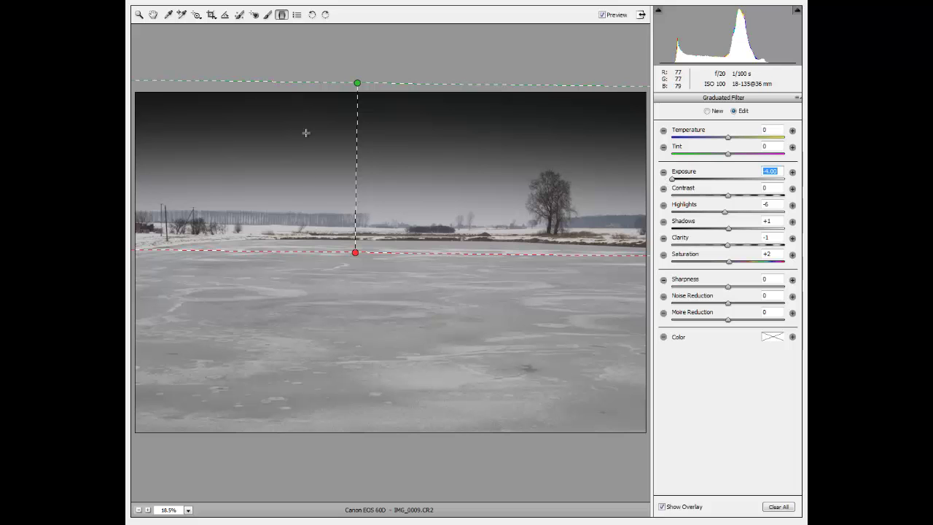
Step: Examine the darkened sky and its transition to the horizon at 100%, and fit the whole photo back in view
left_click(139, 14)
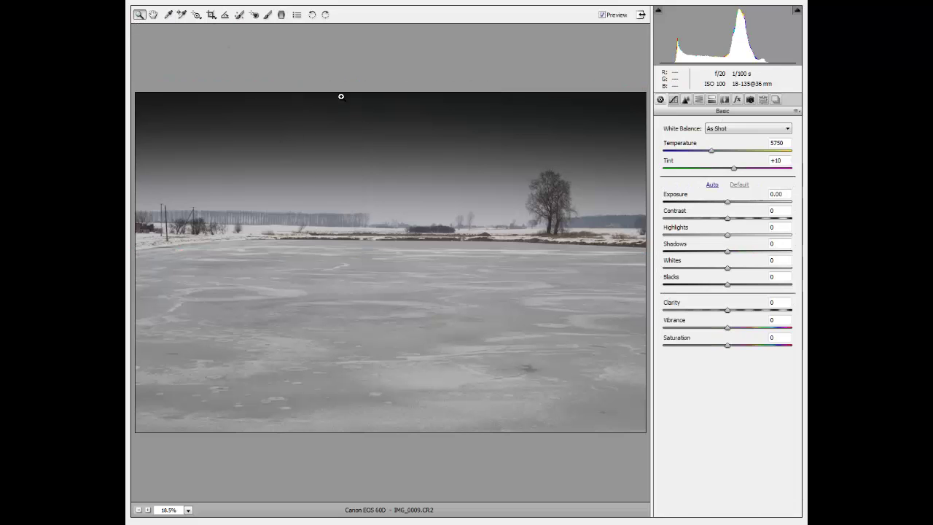
left_click_drag(275, 135, 376, 226)
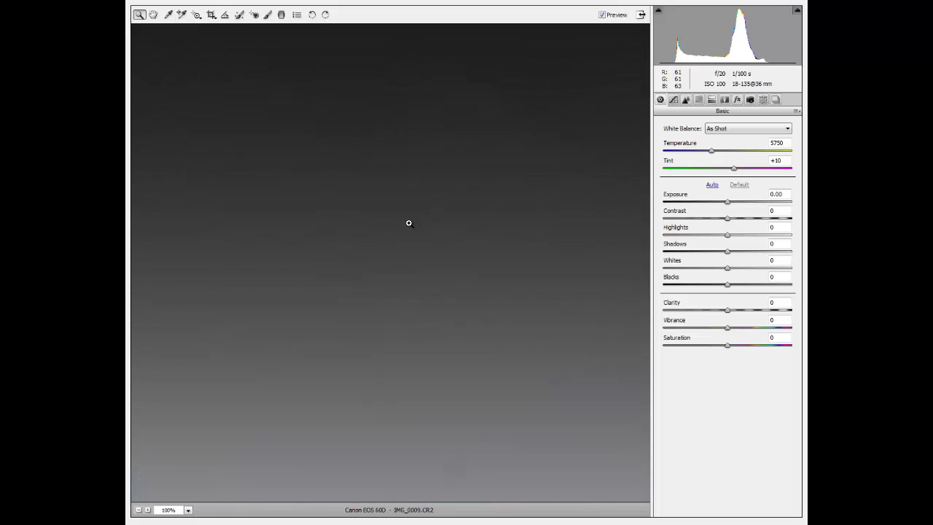
scroll(393, 255, "down", 5)
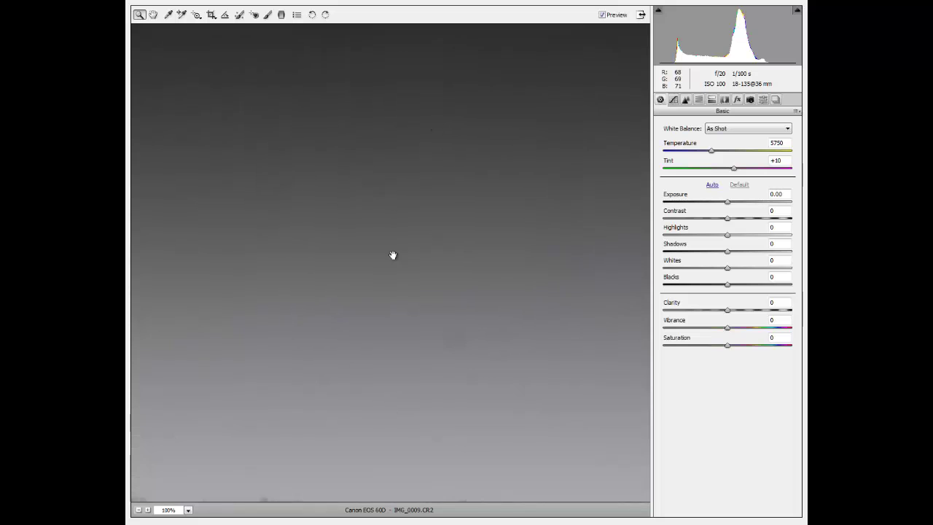
scroll(392, 255, "down", 3)
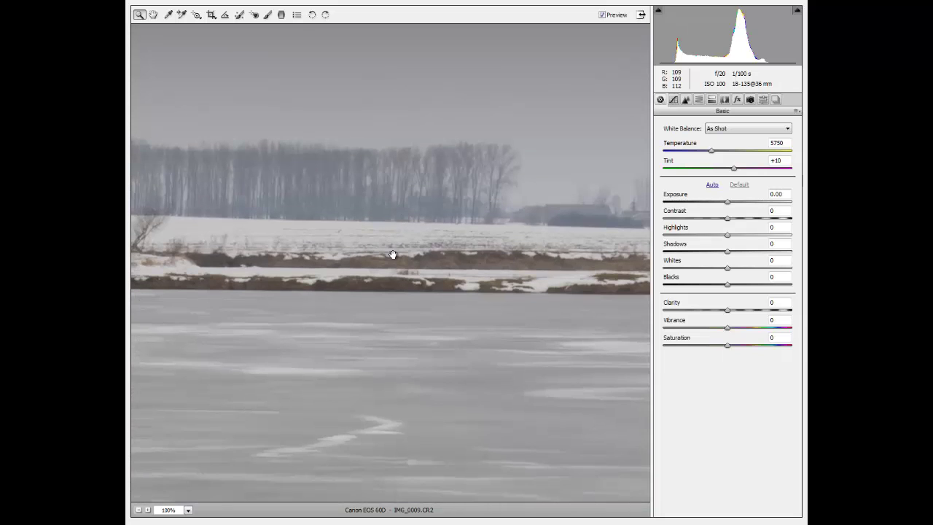
right_click(230, 85)
left_click(281, 144)
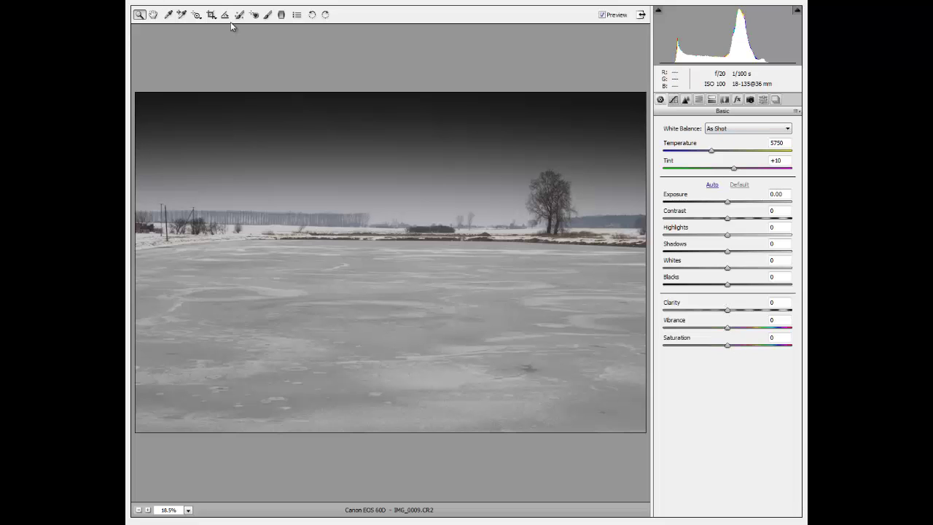
Step: Reselect the sky's graduated filter, try a tint of +92 and set the tint back to 0
left_click(281, 14)
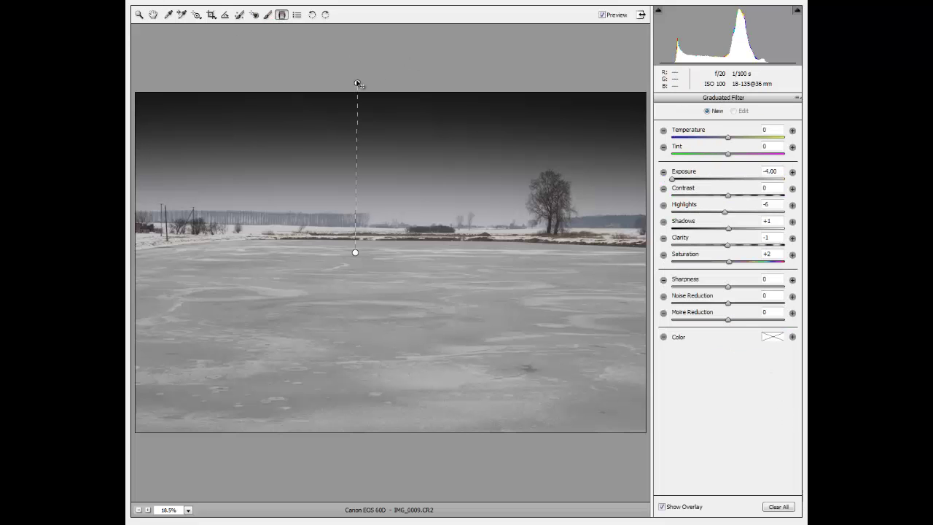
left_click_drag(355, 252, 357, 84)
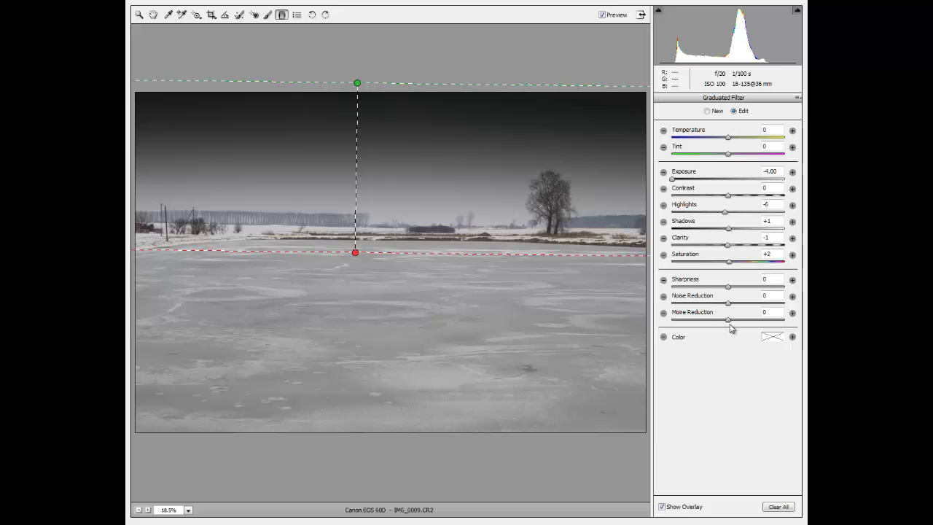
mouse_move(728, 322)
left_mouse_down()
mouse_move(742, 324)
mouse_move(692, 318)
mouse_move(722, 321)
left_mouse_up()
left_click_drag(769, 155, 780, 155)
left_click(758, 172)
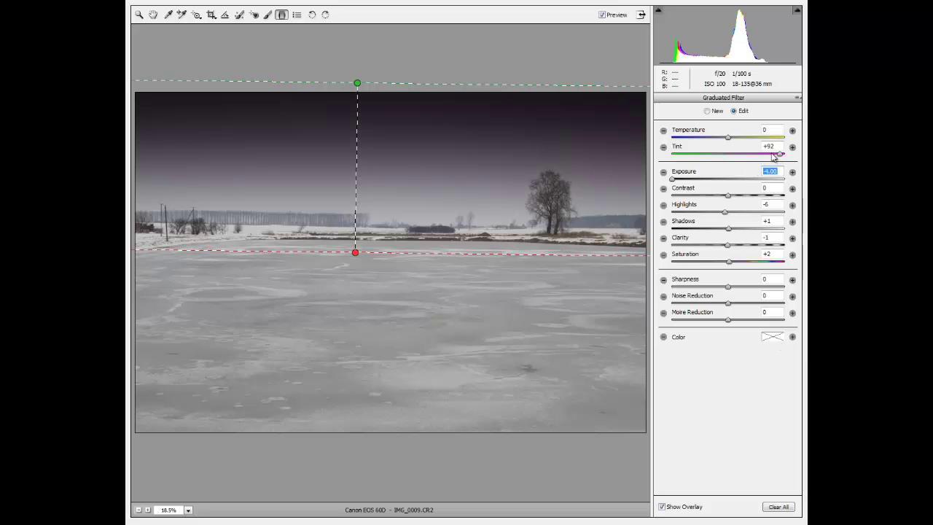
left_click(769, 146)
type("0")
key("Return")
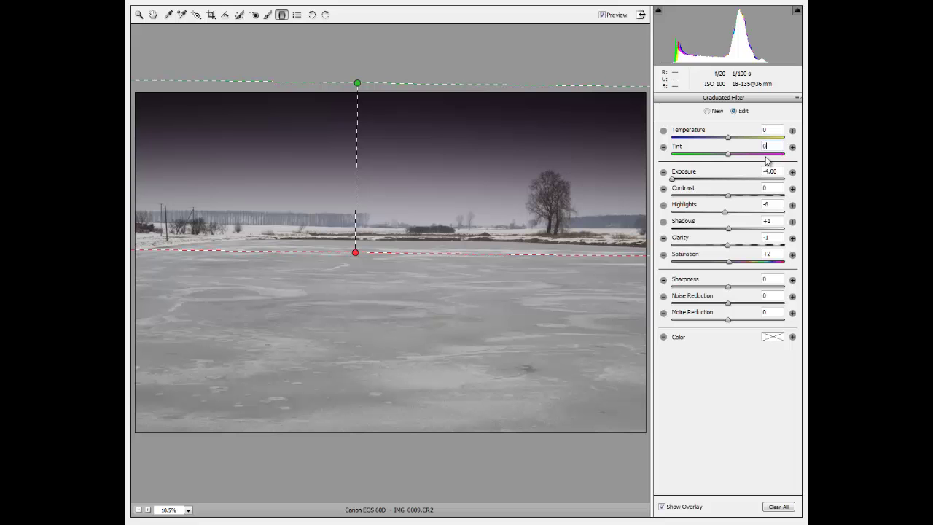
Step: Give the sky's graduated filter a blue colour with hue 230 and saturation 89
left_click(778, 339)
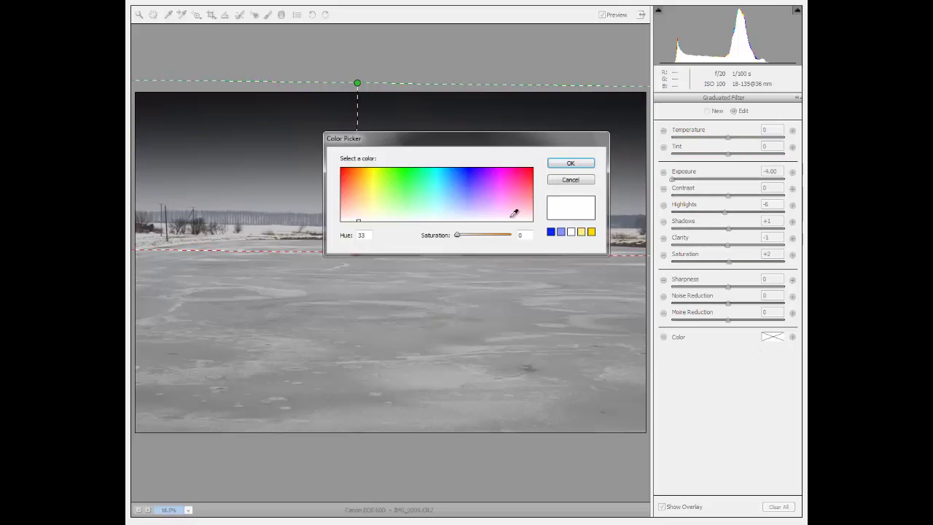
left_click_drag(452, 176, 419, 301)
left_click_drag(364, 322, 461, 318)
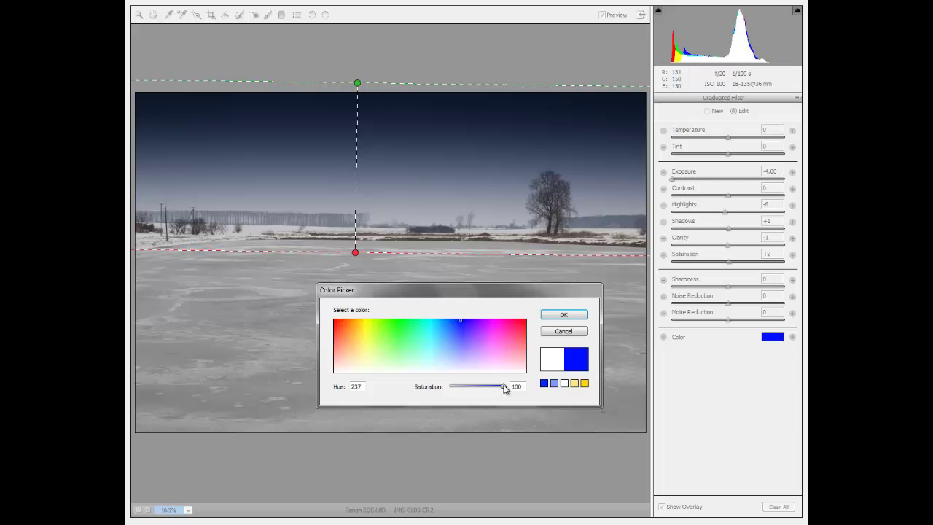
mouse_move(502, 386)
left_mouse_down()
mouse_move(474, 387)
mouse_move(513, 390)
left_mouse_up()
mouse_move(460, 320)
left_mouse_down()
mouse_move(470, 320)
mouse_move(457, 326)
left_mouse_up()
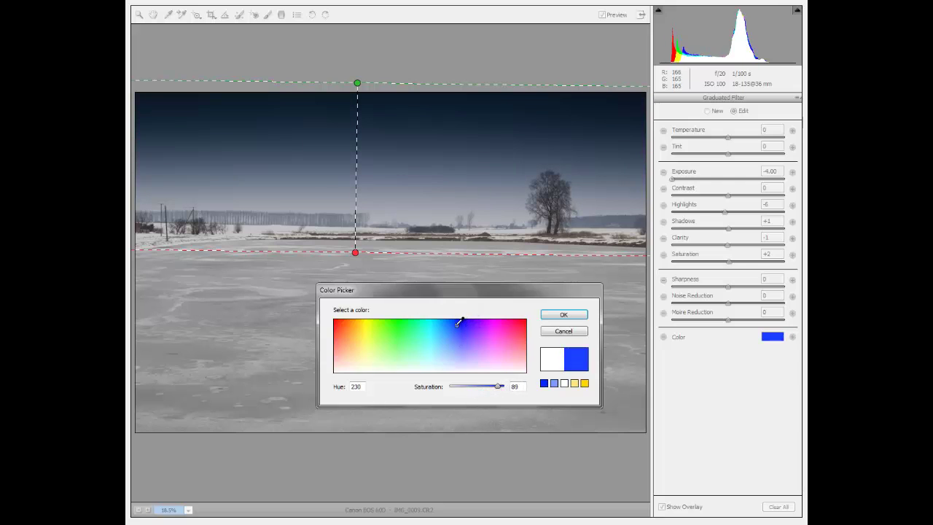
left_click(563, 314)
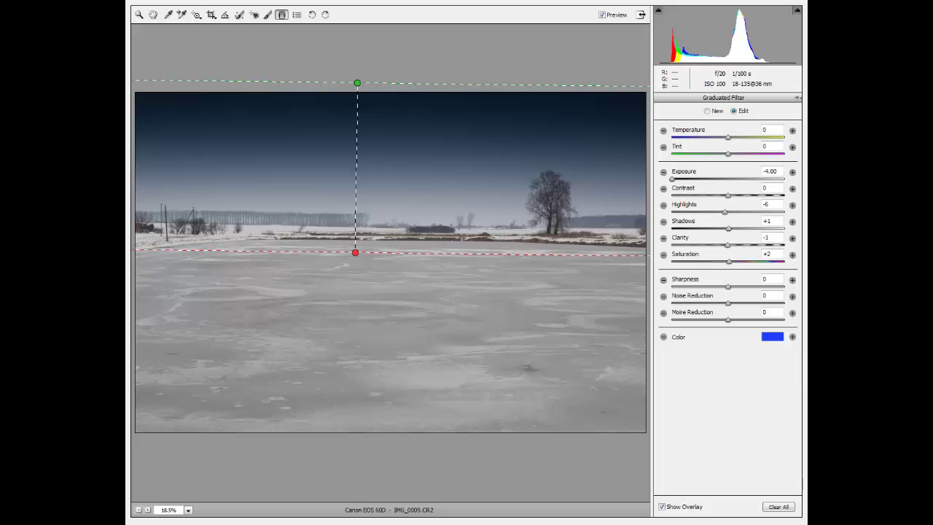
Step: Reset the graduated filter's local corrections and move its end point slightly lower onto the ice
left_click(798, 99)
left_click(760, 125)
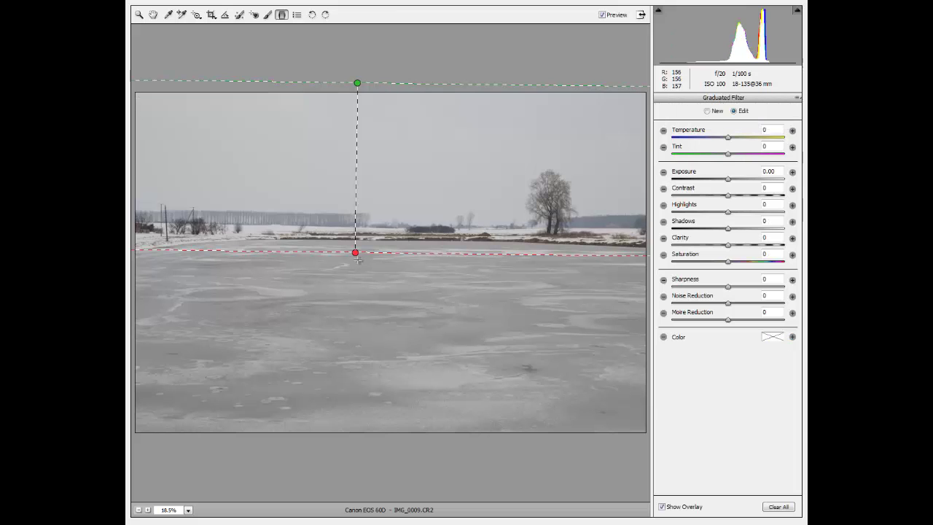
left_click_drag(359, 255, 358, 266)
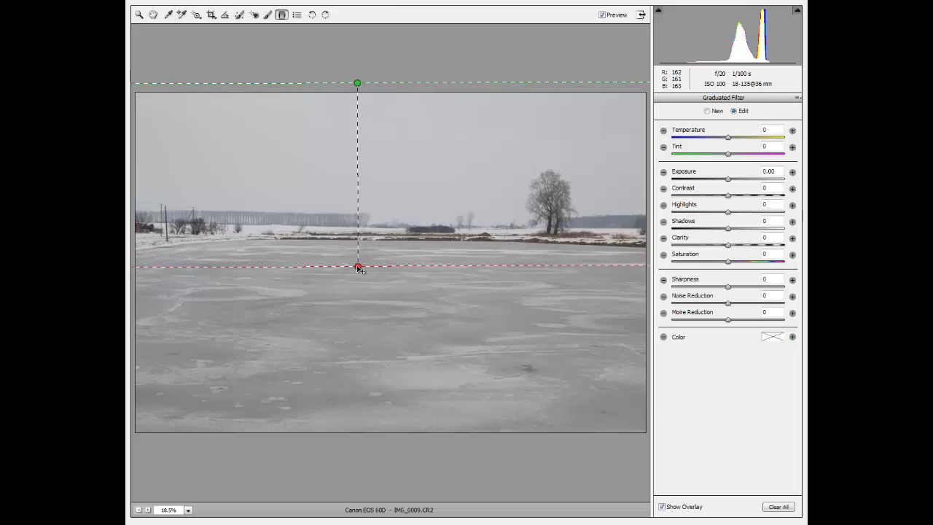
left_click(152, 16)
left_click(139, 15)
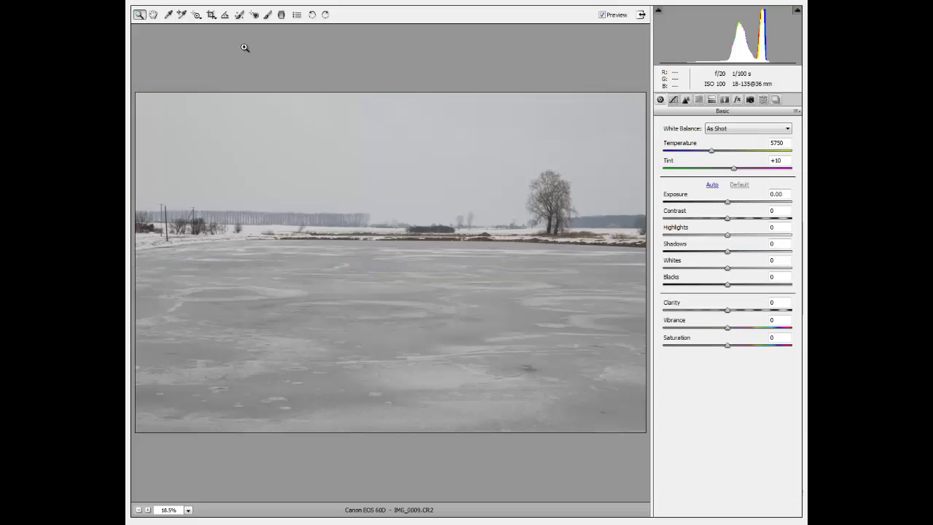
Step: Set the whole photo's whites to +32 and blacks to -35, keeping exposure at 0.00
left_click(725, 203)
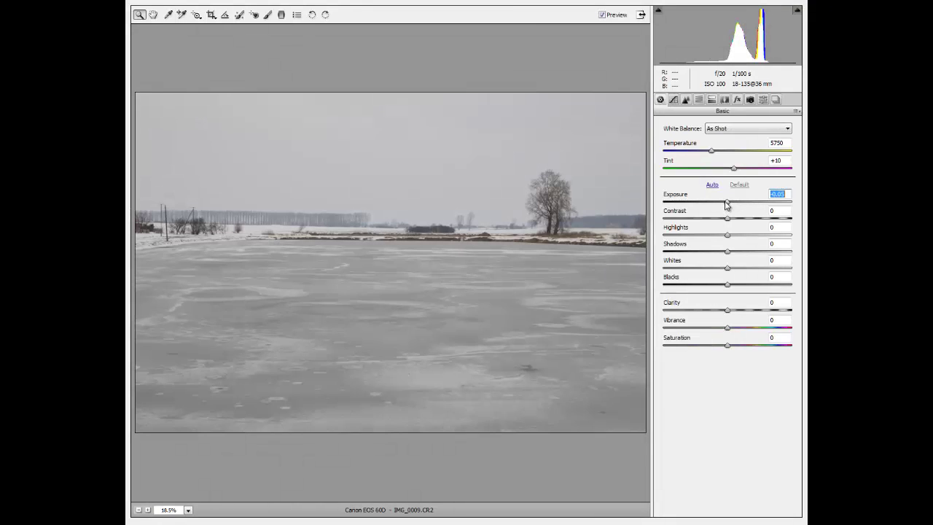
double_click(725, 202)
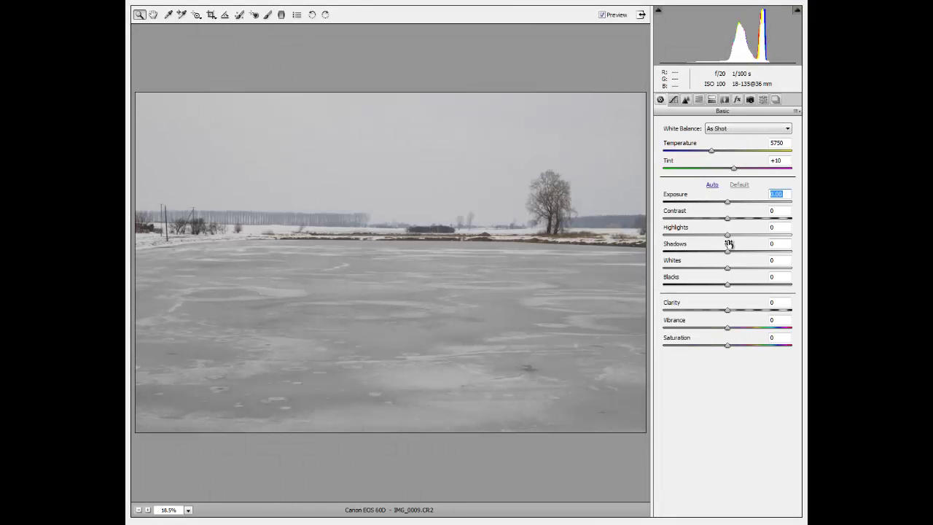
left_click_drag(728, 269, 706, 290)
left_click_drag(712, 289, 705, 290)
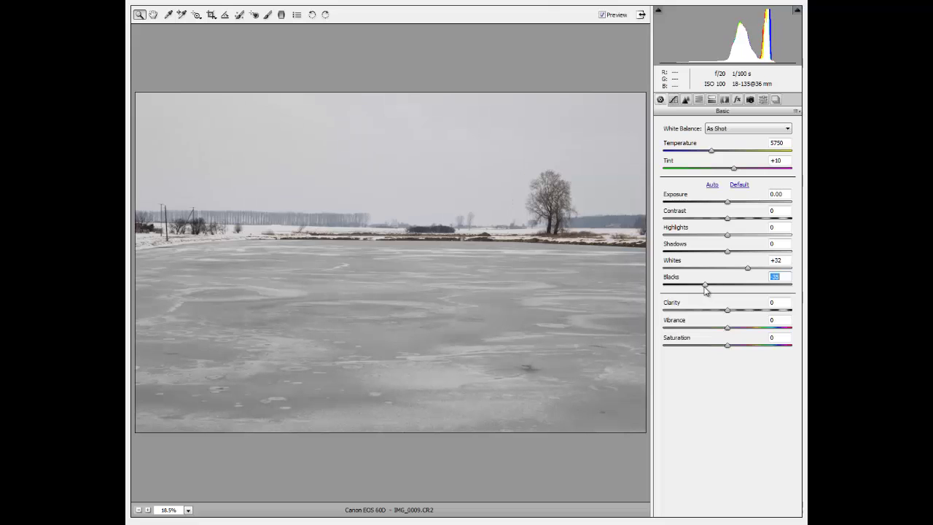
Step: Set the photo's shadows to -18, highlights to +13, contrast to +22, exposure to -0.40 and clarity to +12
left_click_drag(727, 253, 712, 262)
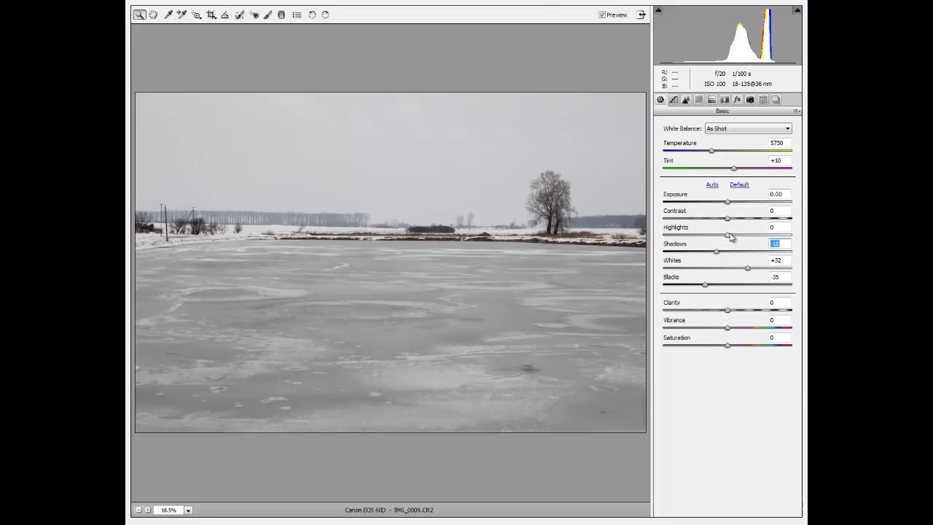
left_click_drag(732, 236, 721, 209)
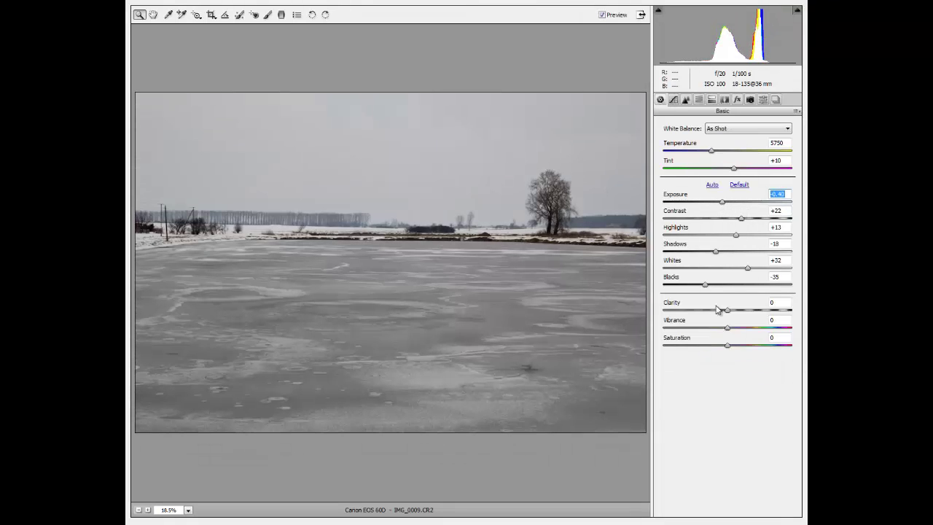
mouse_move(731, 314)
left_mouse_down()
mouse_move(758, 311)
mouse_move(741, 312)
left_mouse_up()
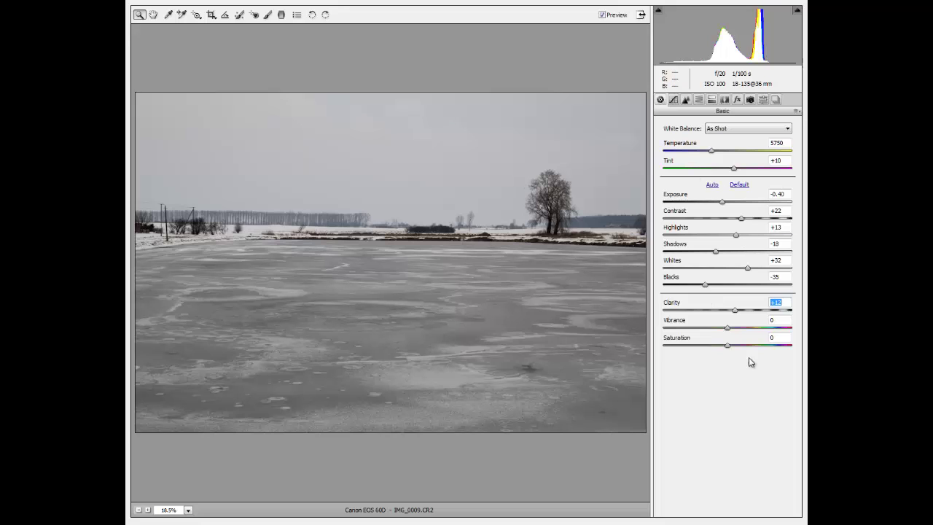
mouse_move(730, 333)
left_mouse_down()
mouse_move(694, 333)
mouse_move(734, 334)
left_mouse_up()
Step: Change the photo's white balance to Daylight
left_click(726, 129)
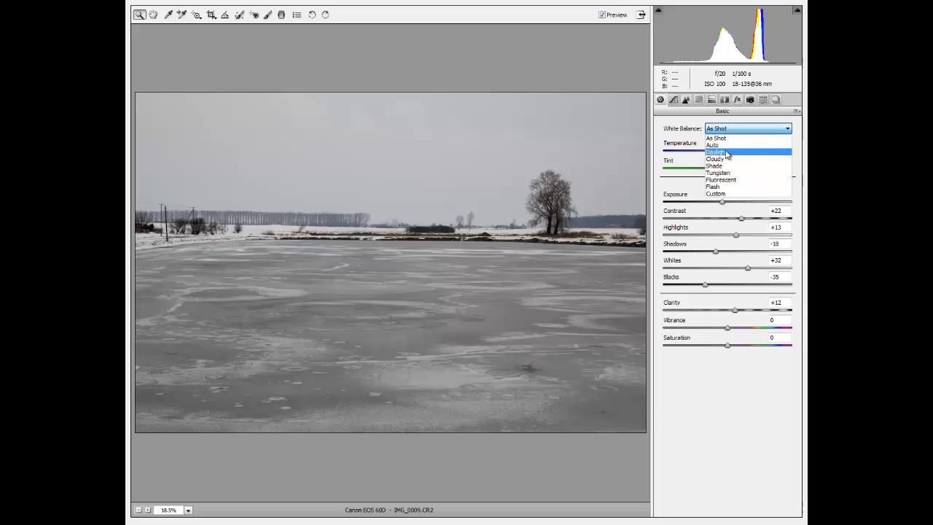
left_click(726, 152)
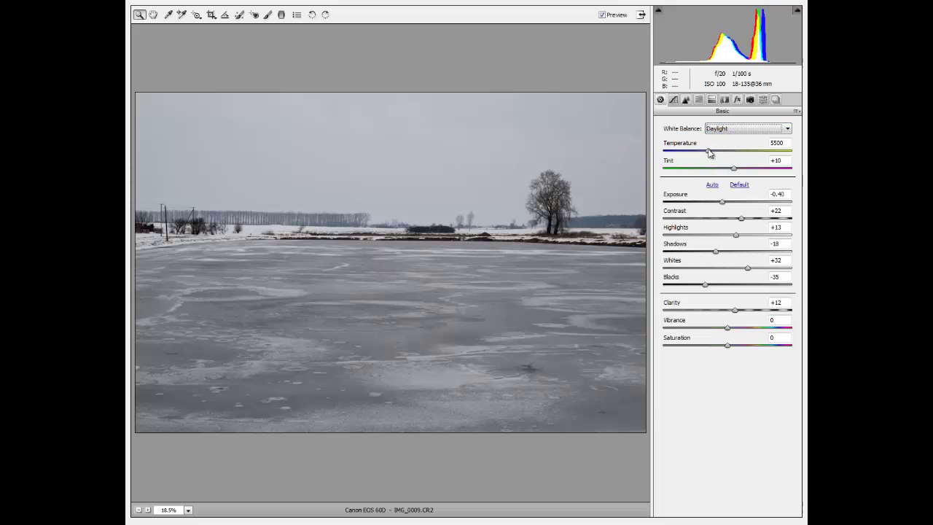
Step: Make the photo's white balance temperature slightly warmer than the Daylight preset
left_click_drag(709, 152, 712, 153)
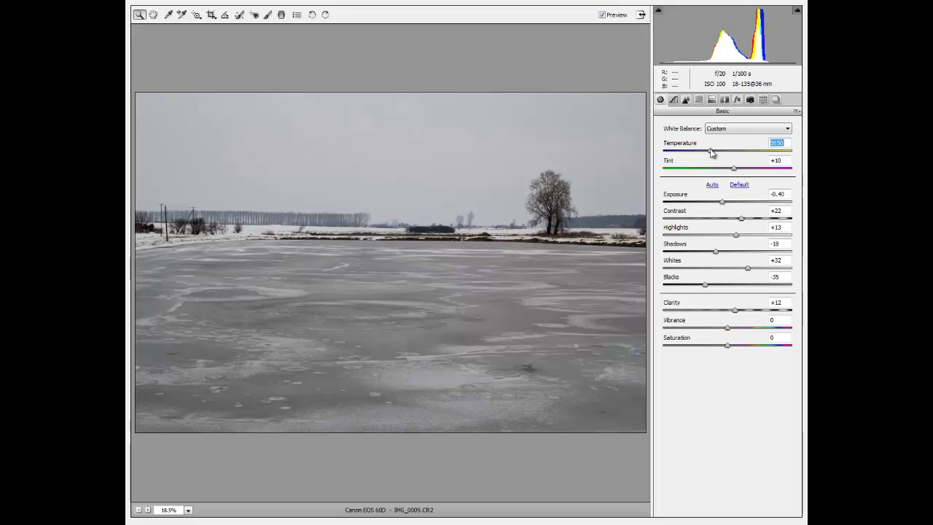
Step: Set defringe to All Edges and enable lens profile corrections for the photo
left_click(722, 99)
left_click(718, 298)
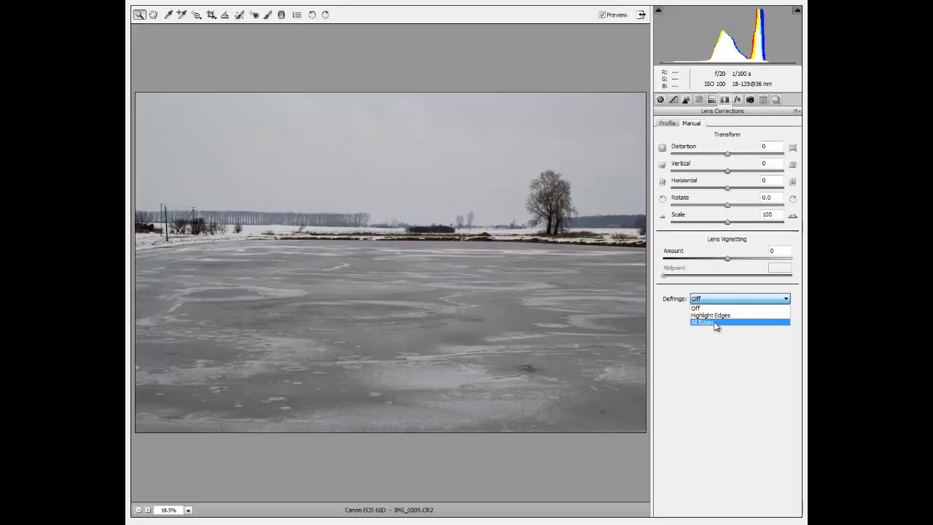
left_click(714, 325)
left_click(668, 124)
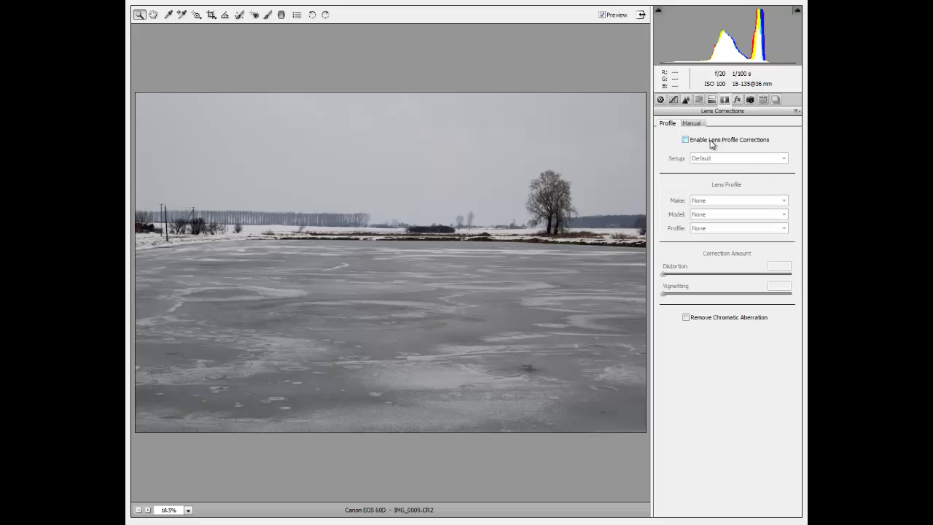
left_click(710, 141)
Step: Inspect the photo at 100% and set luminance noise reduction to 55 and color noise reduction to 47
left_click(684, 100)
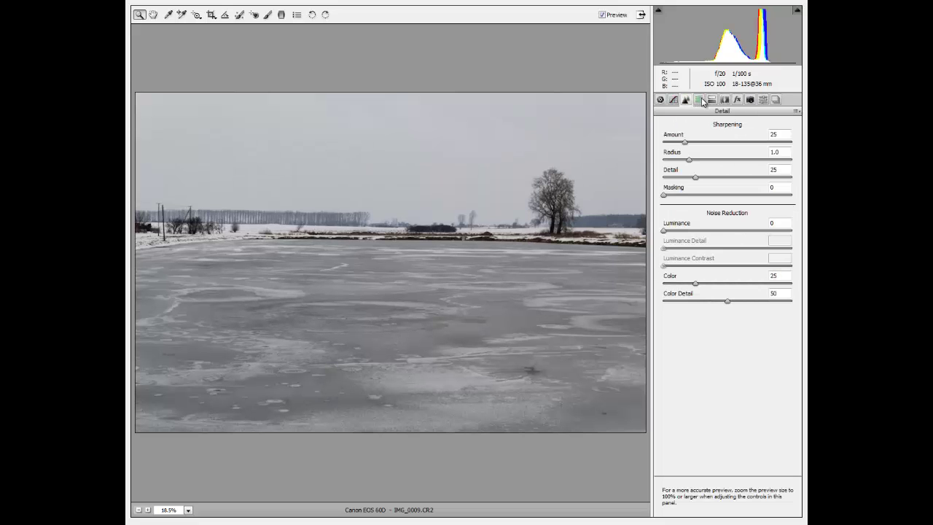
right_click(407, 271)
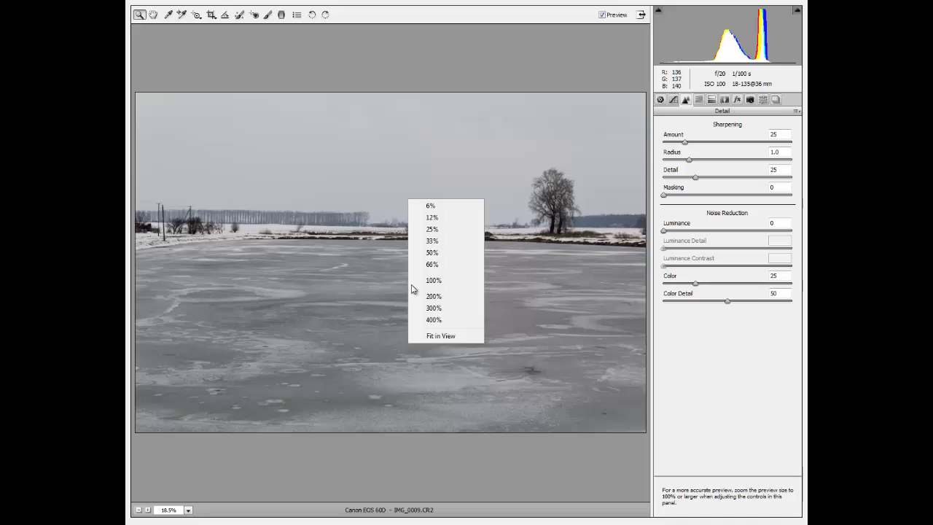
left_click(422, 290)
left_click(733, 231)
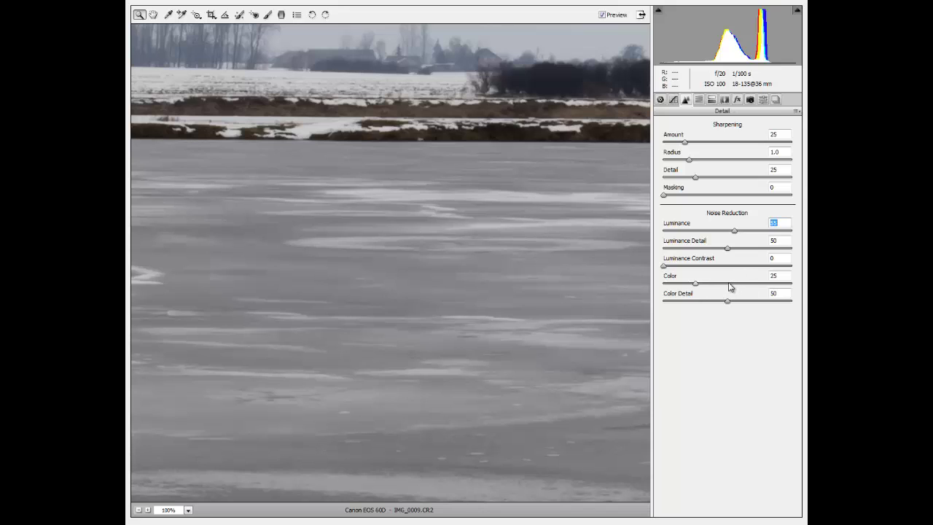
left_click(724, 284)
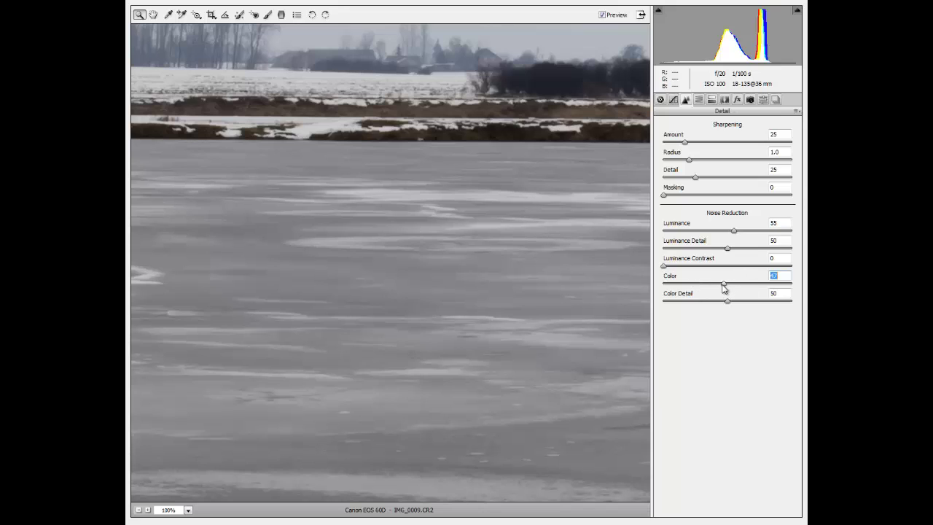
right_click(226, 290)
left_click(272, 352)
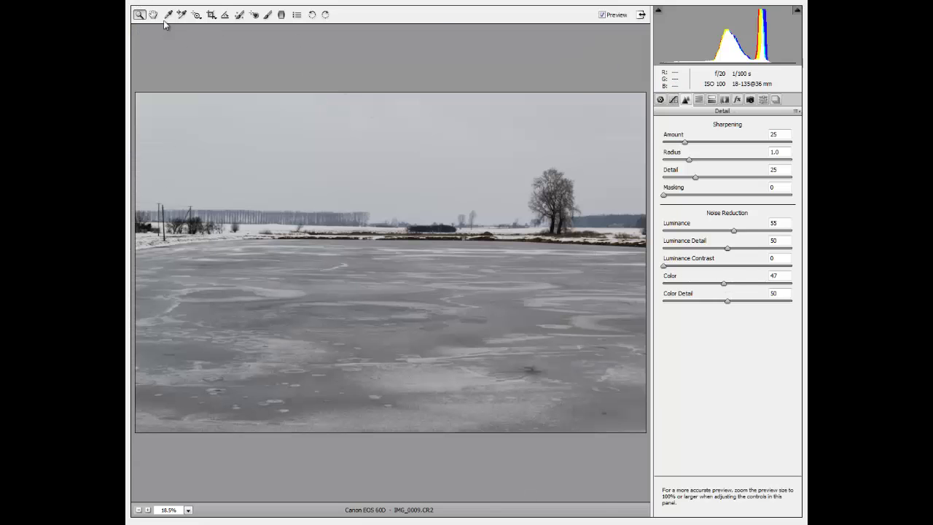
Step: Straighten the photo along the snowy horizon and apply the resulting crop
left_click(225, 15)
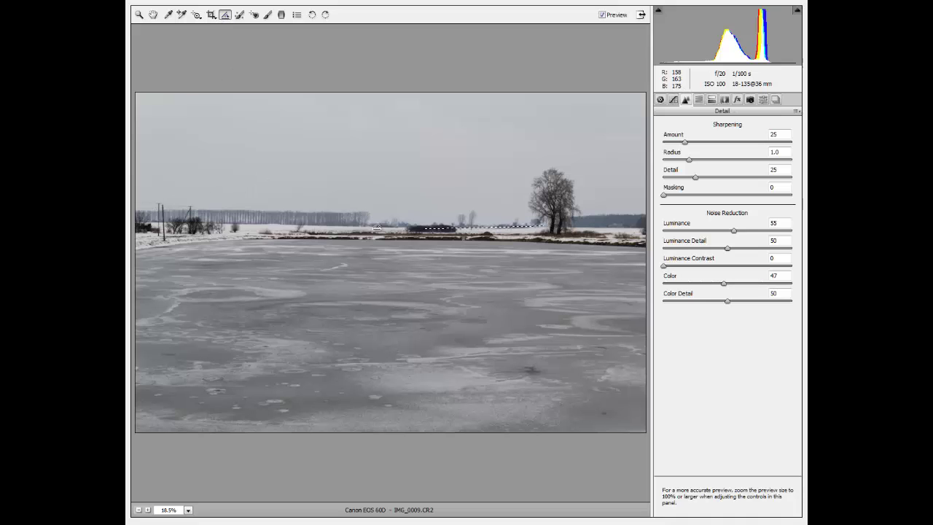
left_click_drag(377, 228, 133, 221)
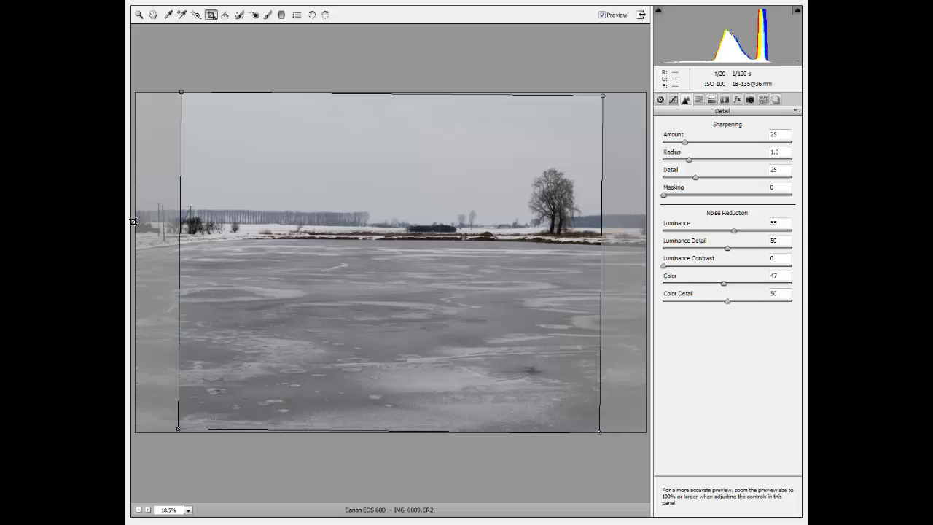
left_click(144, 14)
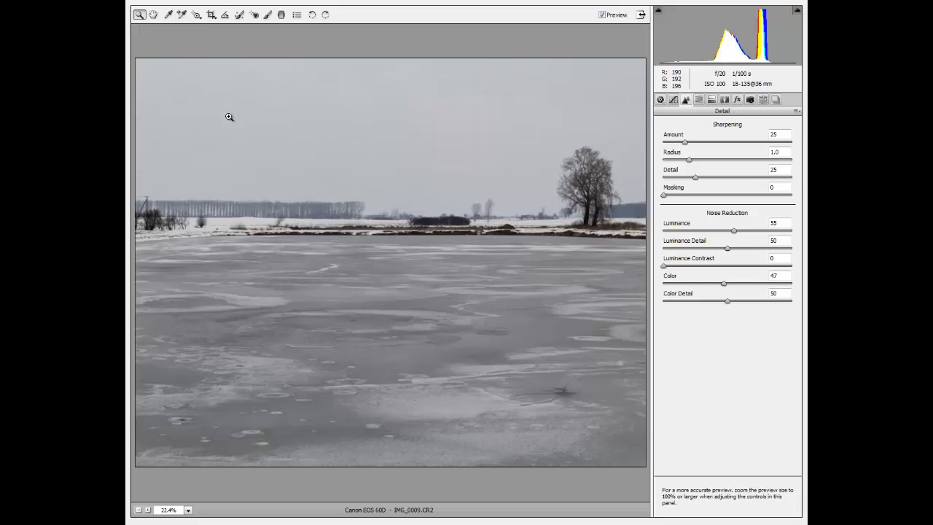
Step: Constrain the crop to a 5 to 7 ratio, enlarge it to the photo's full usable height and apply it
left_click(212, 14)
right_click(322, 304)
left_click(382, 325)
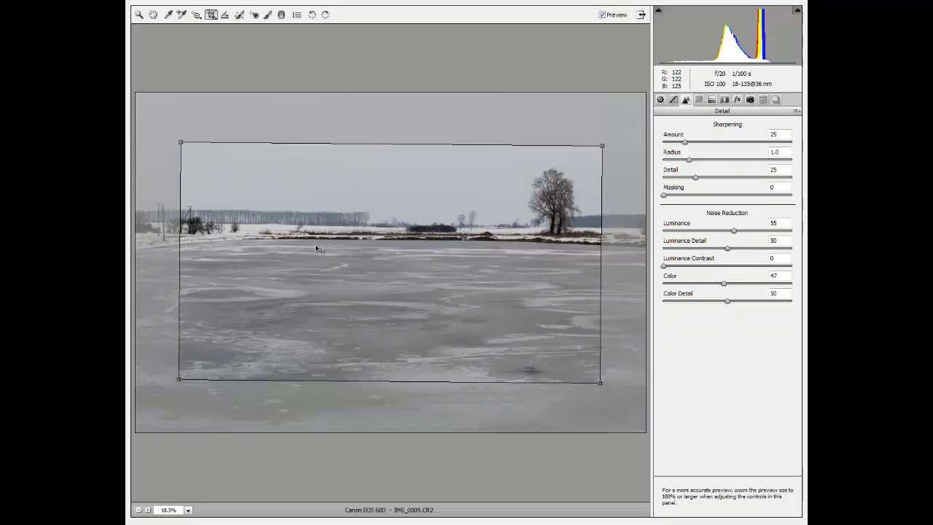
right_click(290, 229)
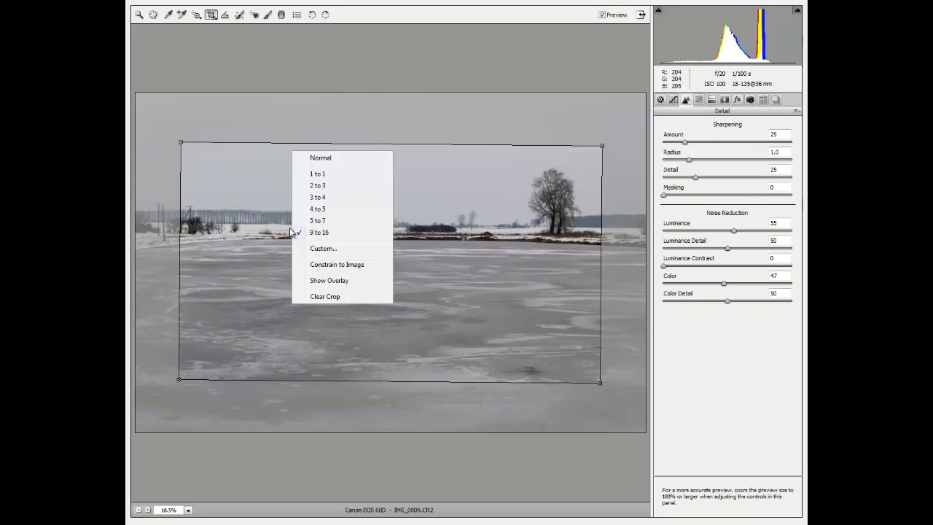
left_click(348, 223)
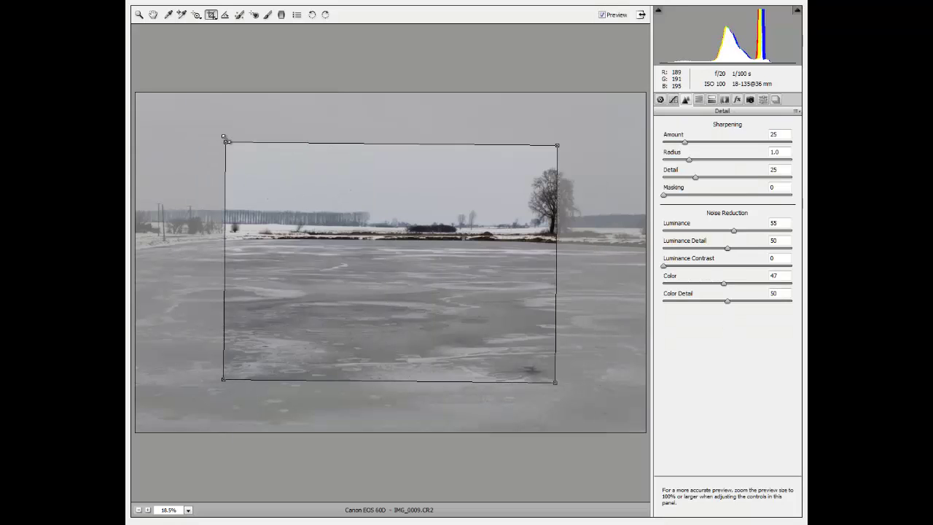
left_click_drag(224, 139, 143, 79)
left_click_drag(556, 384, 625, 432)
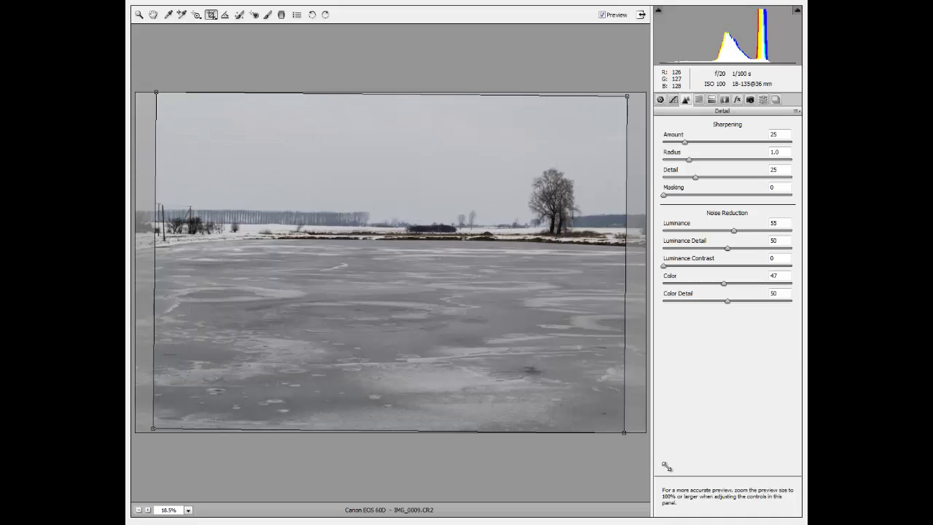
left_click(138, 15)
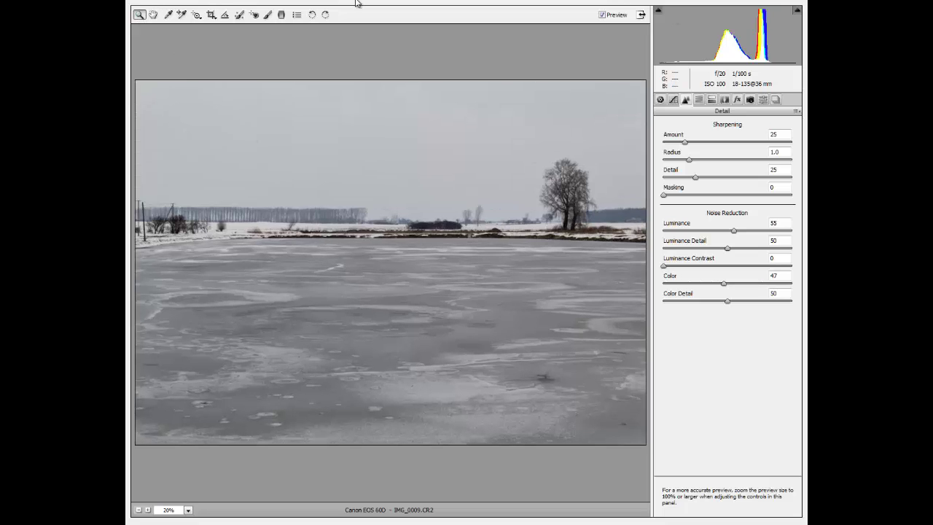
Step: Shift the existing graduated filter down so that it starts just inside the upper edge of the sky
left_click(280, 14)
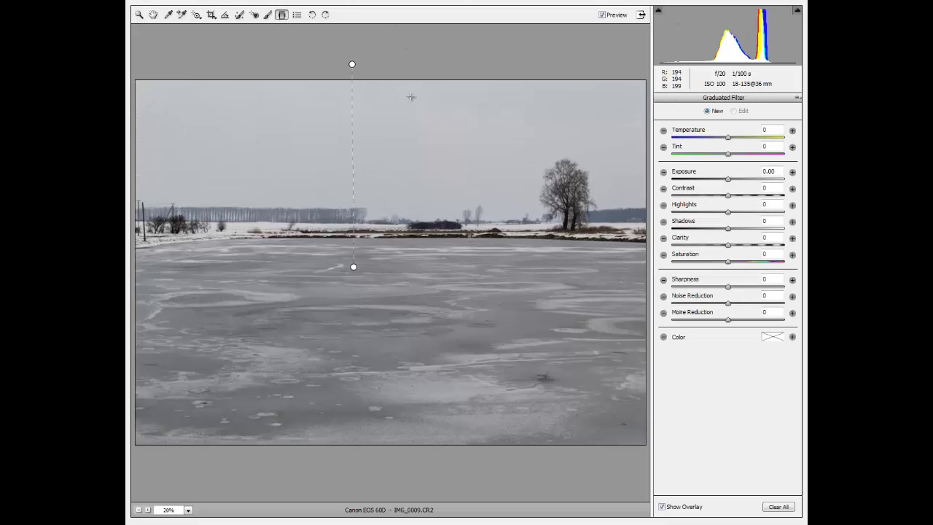
left_click(267, 14)
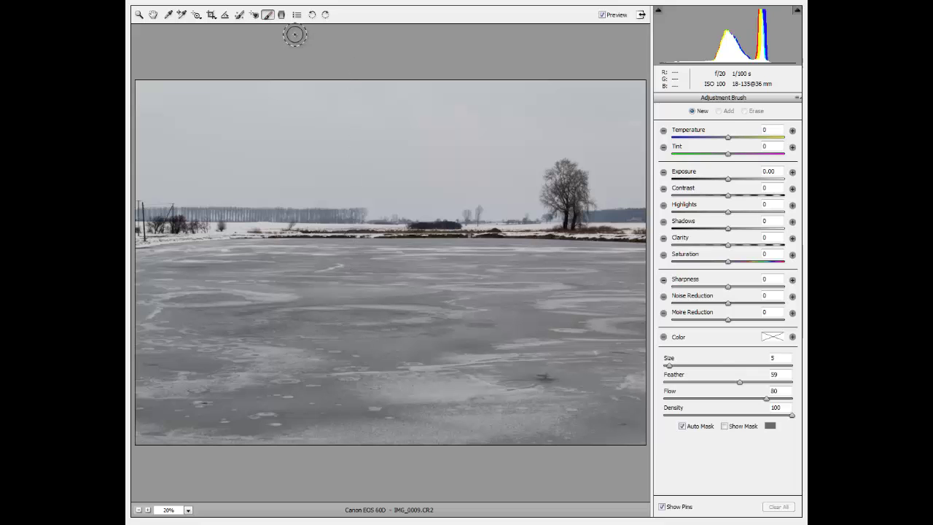
left_click(281, 14)
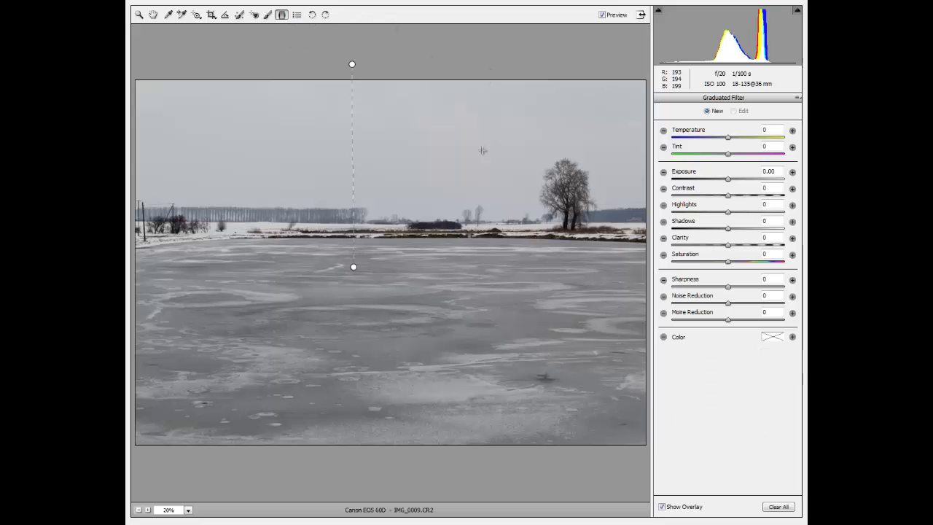
left_click(354, 267)
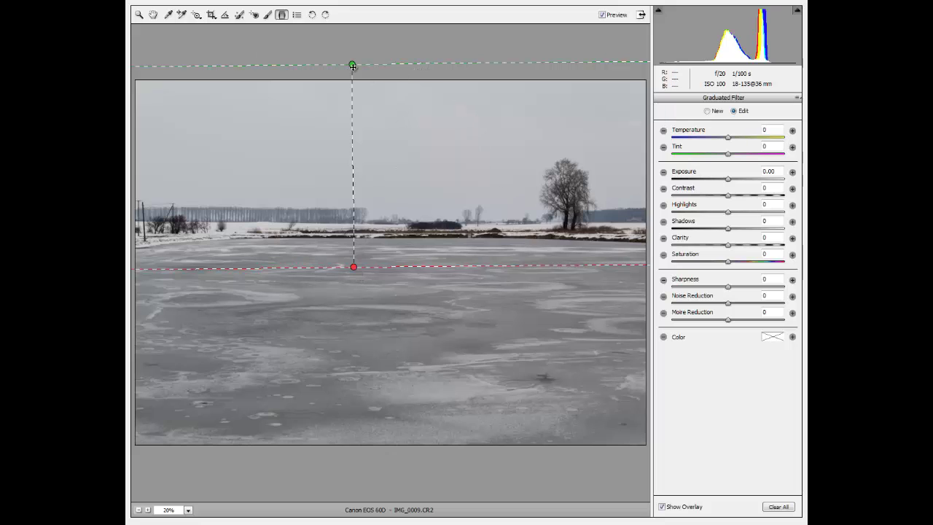
left_click_drag(352, 65, 359, 89)
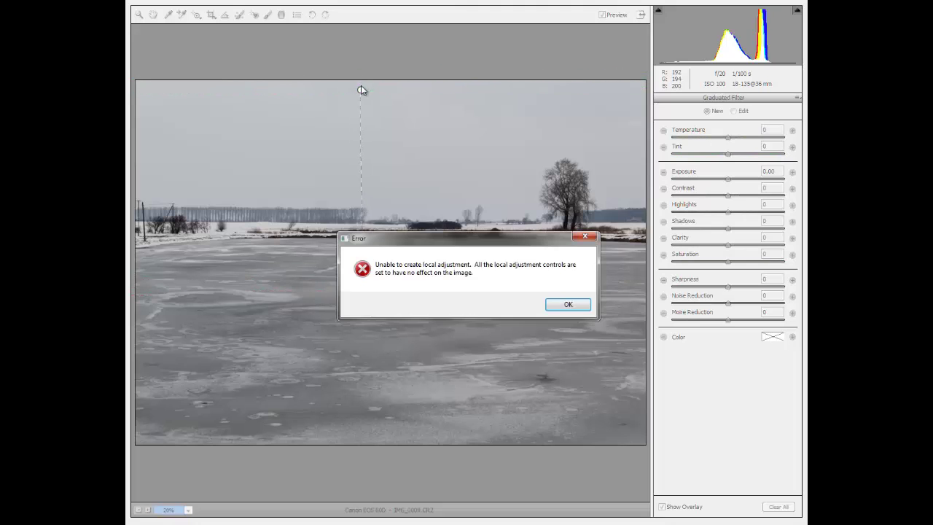
left_click(572, 306)
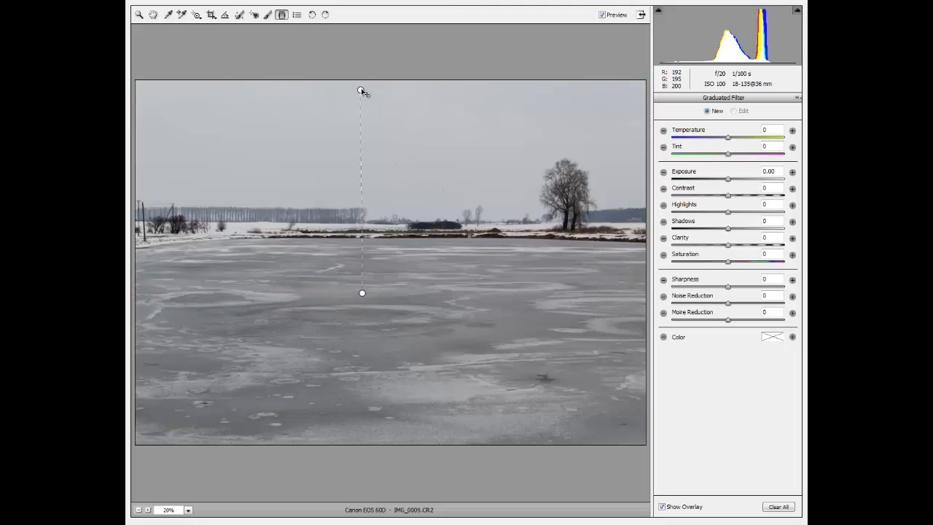
Step: Move the graduated filter's start point further down the sky and set its exposure to -1.50
left_click(361, 91)
left_click_drag(364, 95, 371, 123)
left_click_drag(727, 182, 703, 180)
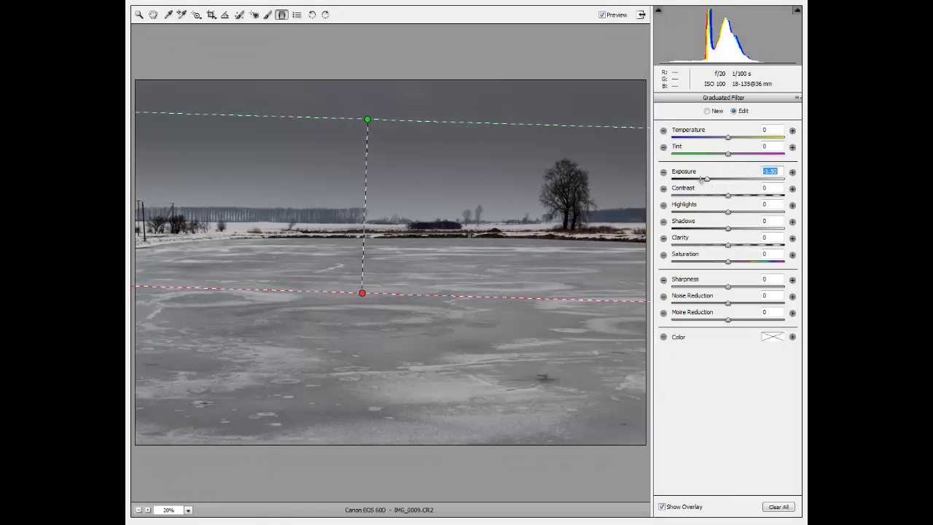
Step: Narrow the graduated filter's transition by moving its end point up to the horizon and its start point into the lower sky
left_click_drag(371, 124, 364, 153)
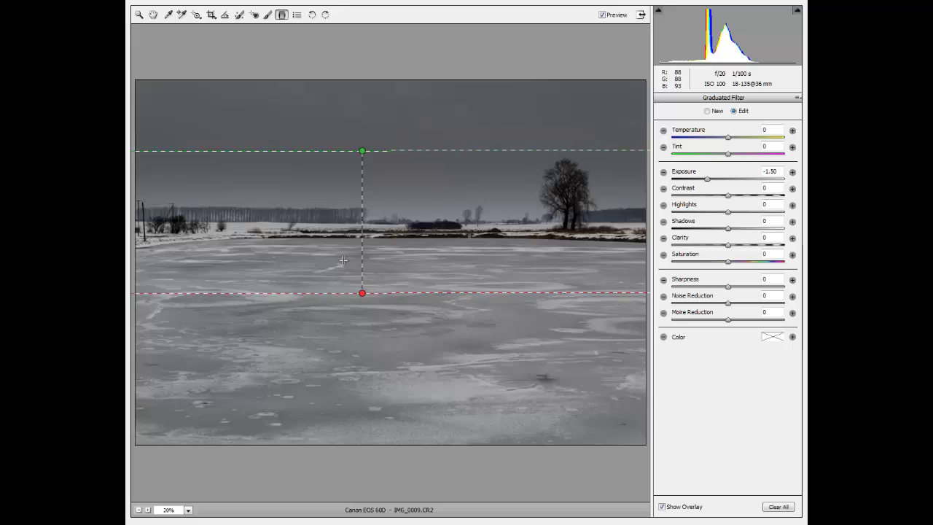
left_click_drag(366, 297, 362, 224)
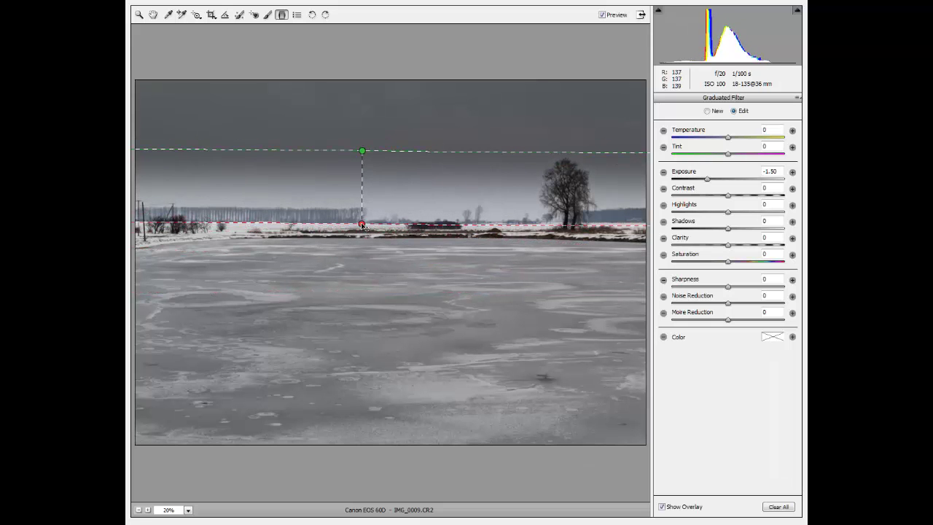
left_click_drag(364, 152, 367, 81)
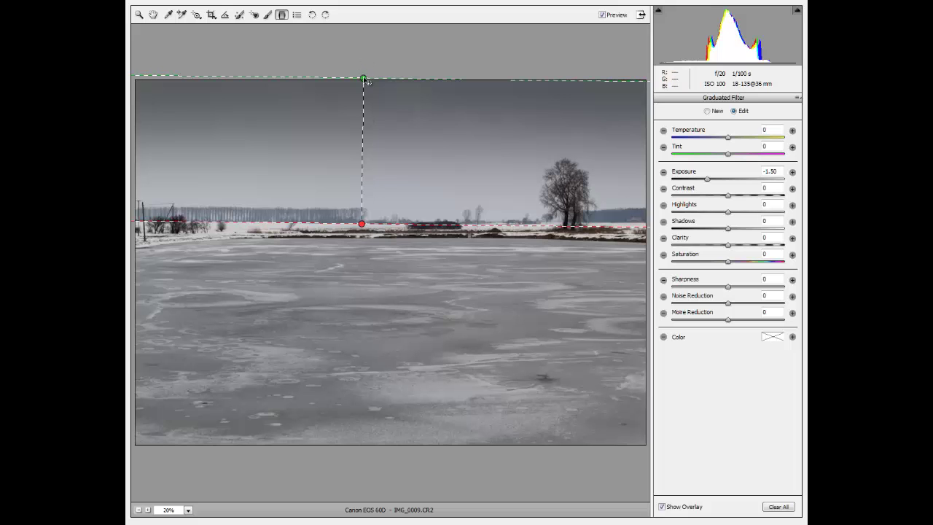
left_click_drag(365, 80, 363, 177)
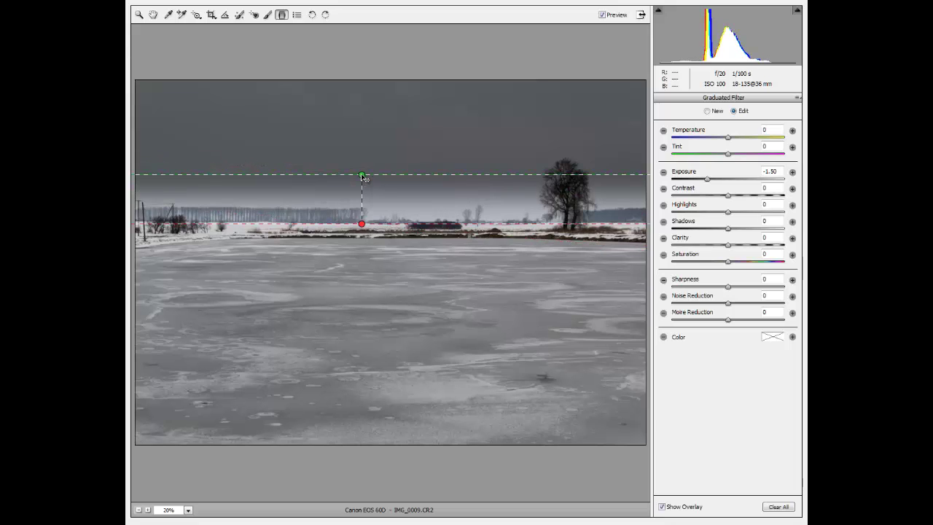
left_click(141, 14)
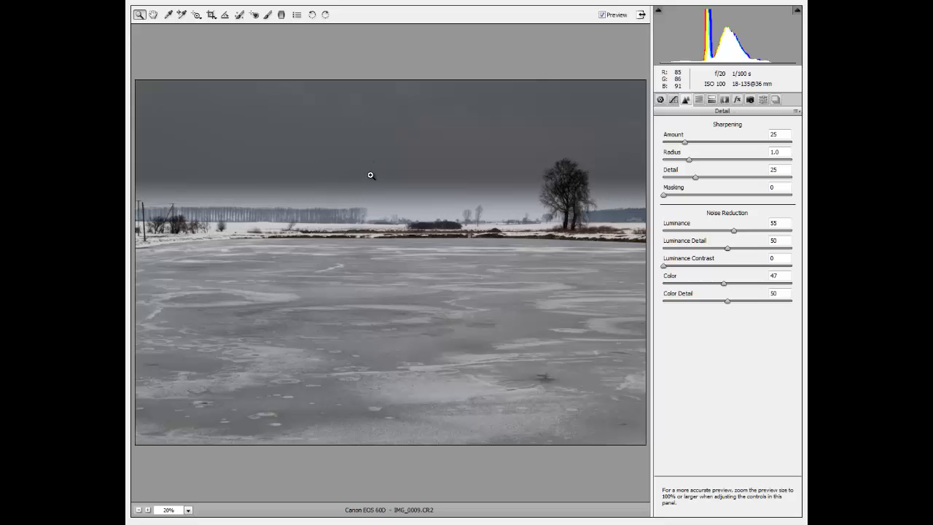
Step: Soften the graduated filter's transition by raising its start point to mid-sky and lowering its end point onto the ice near the far shore
left_click(282, 14)
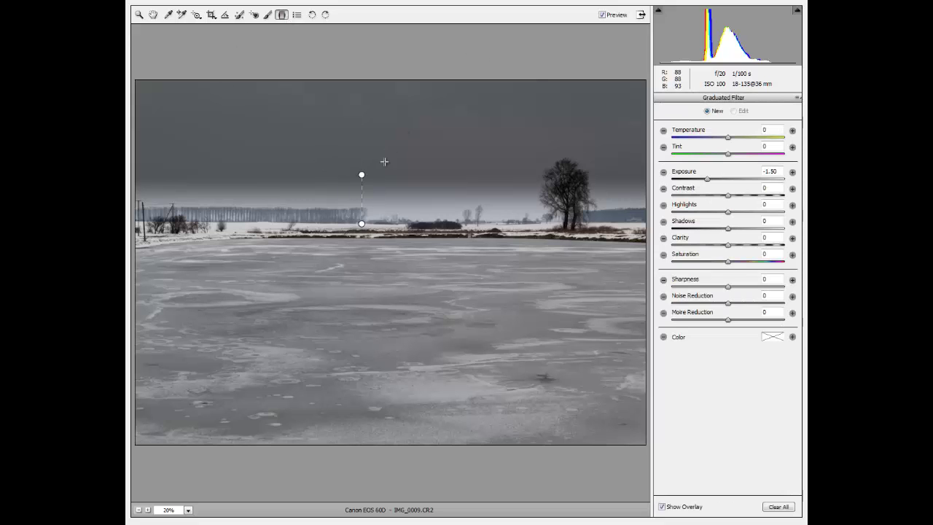
left_click_drag(362, 175, 365, 143)
left_click_drag(363, 226, 364, 259)
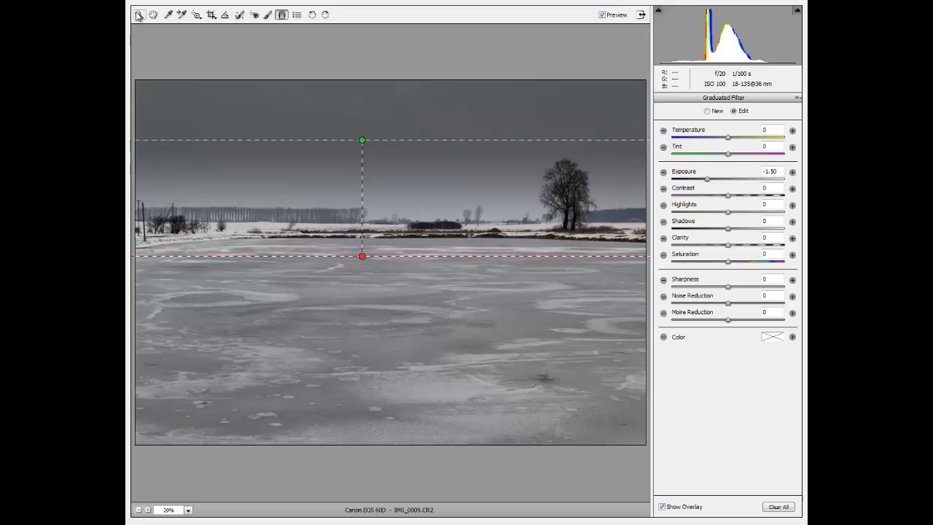
left_click(138, 15)
Step: Set the graduated filter's exposure to -1.15, contrast +16, highlights +39, shadows -19, clarity +19 and saturation +12
left_click(281, 15)
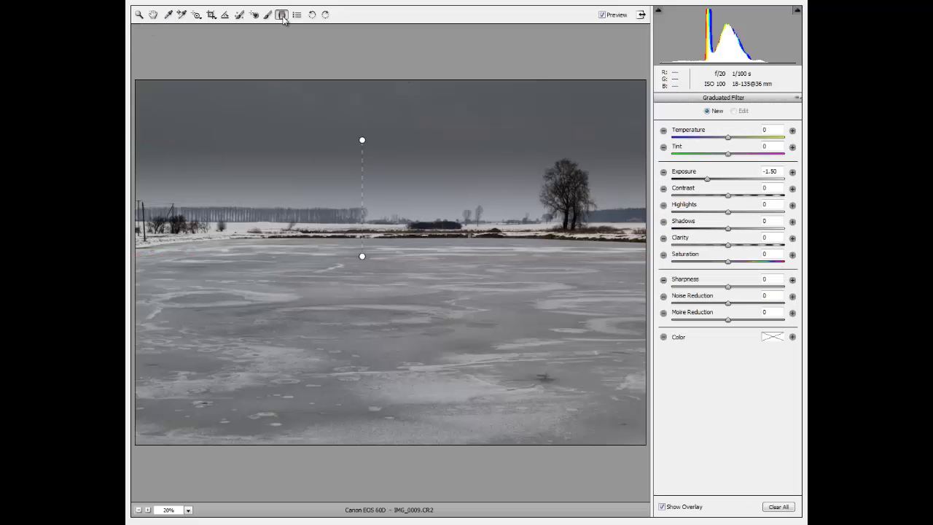
left_click(362, 141)
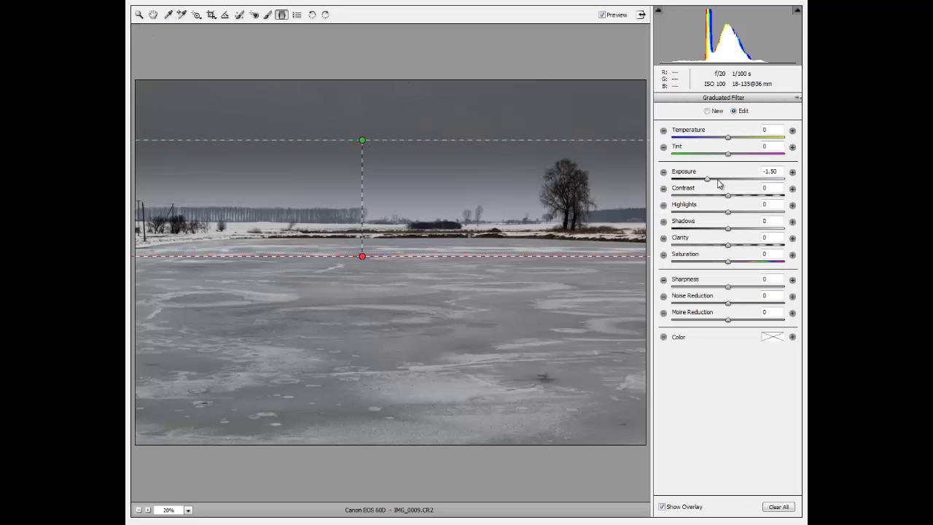
mouse_move(718, 184)
left_mouse_down()
mouse_move(697, 187)
mouse_move(714, 188)
left_mouse_up()
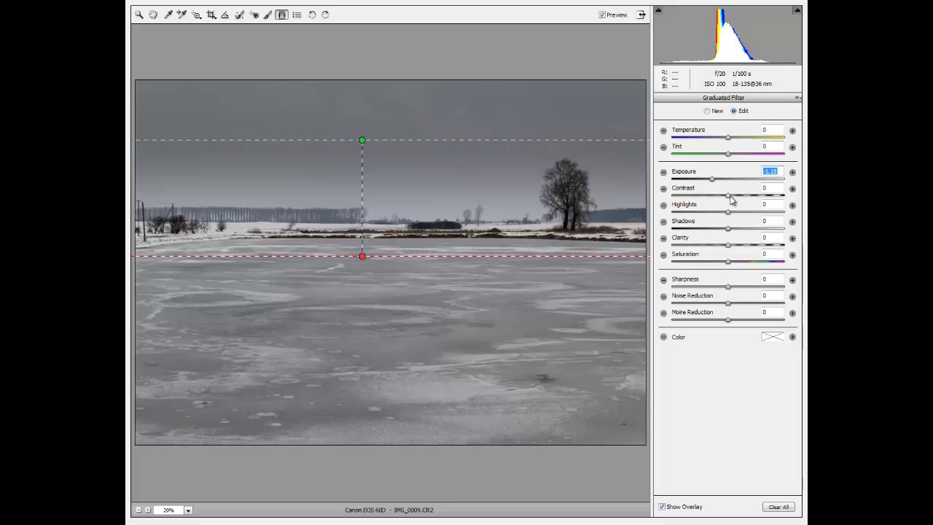
left_click_drag(728, 201, 780, 264)
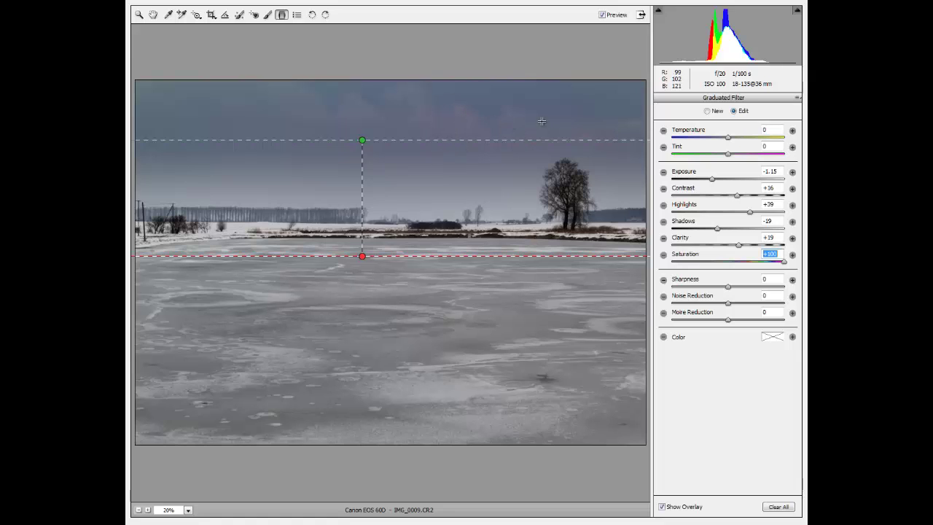
left_click_drag(782, 267, 735, 263)
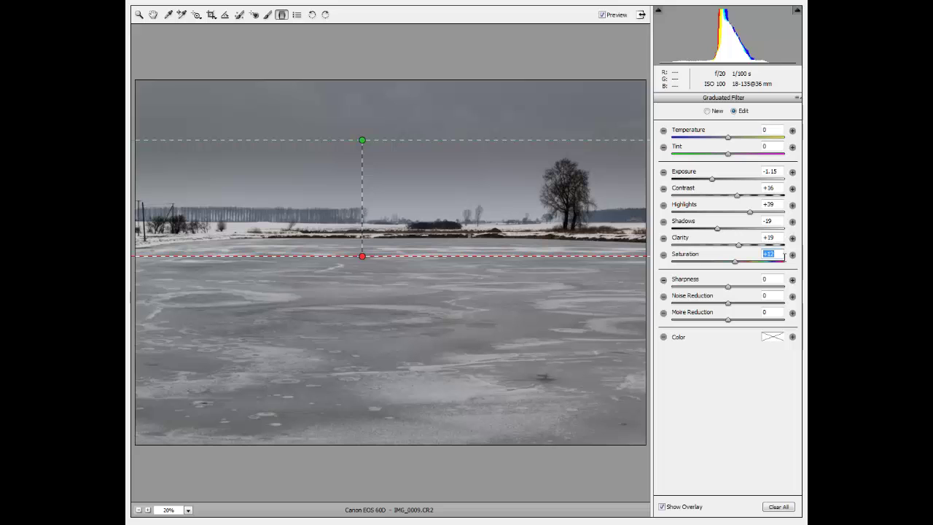
Step: Reset the sky graduated filter's saturation to 0 and tint the filter blue with hue 238 and colour saturation 63
left_click(771, 337)
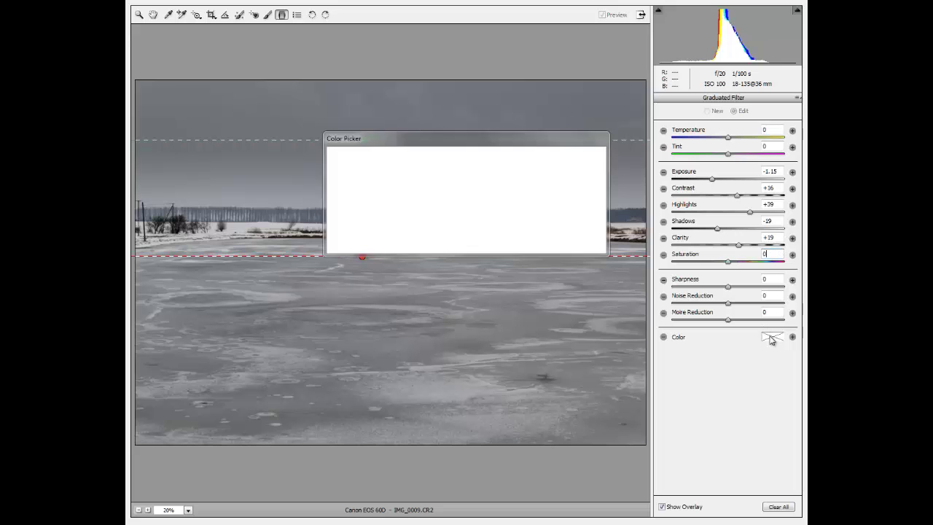
left_click_drag(474, 176, 470, 154)
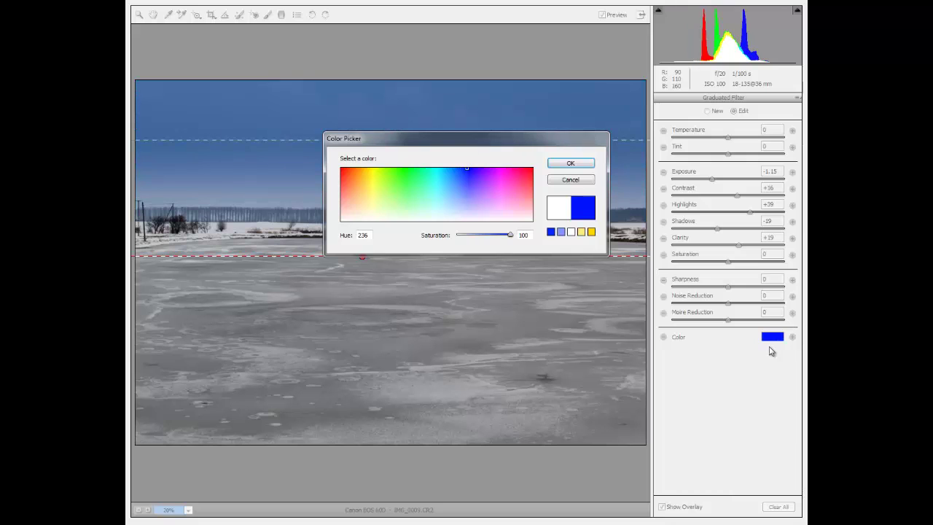
left_click_drag(509, 240, 469, 237)
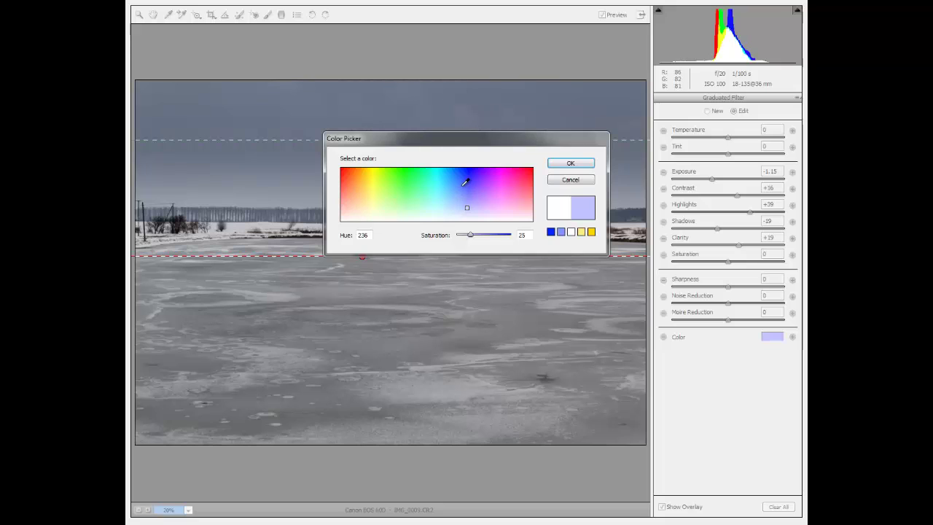
left_click_drag(478, 140, 463, 293)
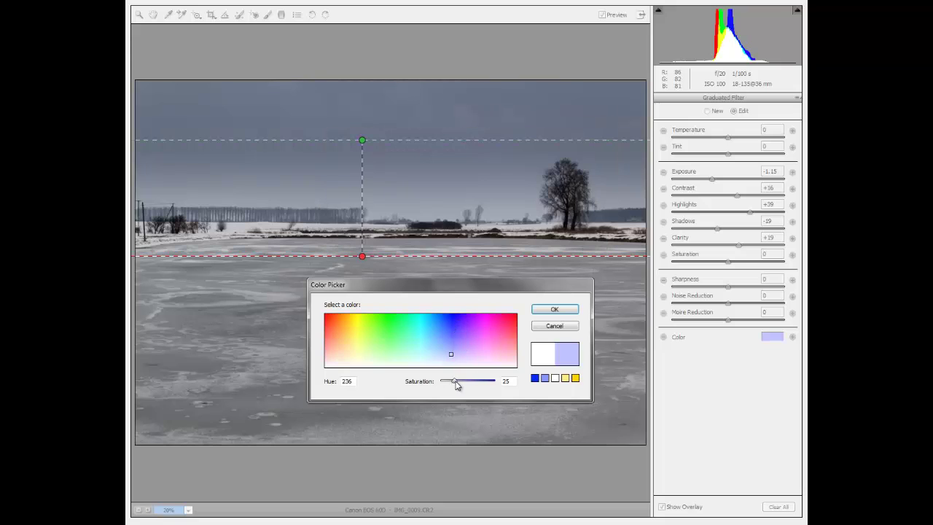
left_click_drag(455, 382, 468, 383)
left_click(445, 319)
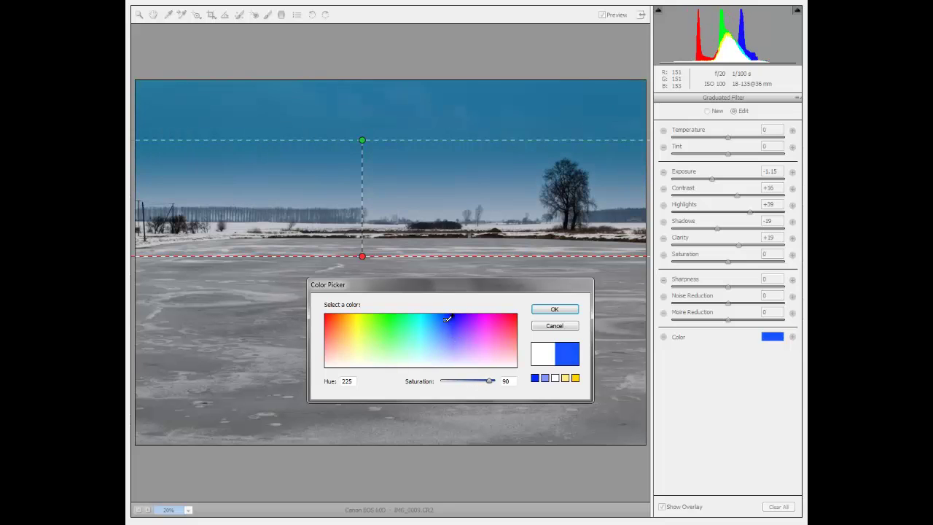
mouse_move(446, 319)
left_mouse_down()
mouse_move(462, 322)
mouse_move(451, 333)
left_mouse_up()
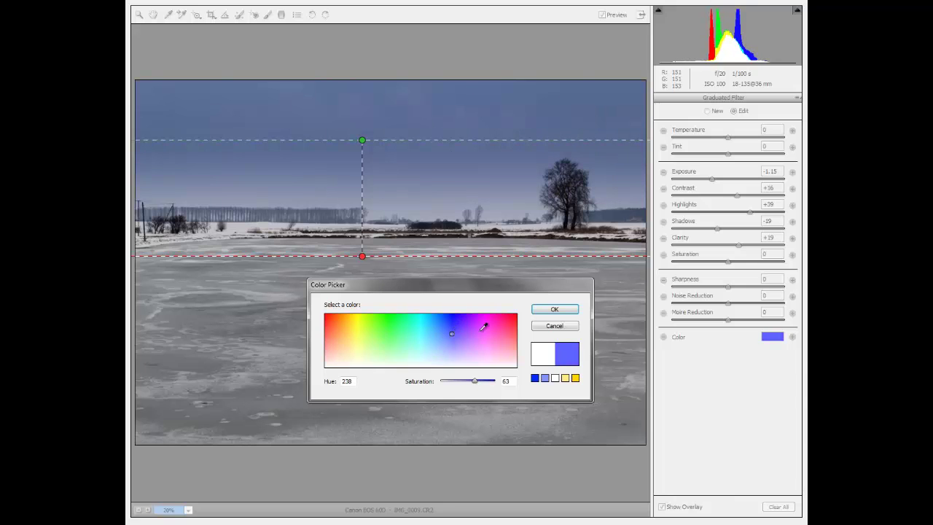
left_click(571, 311)
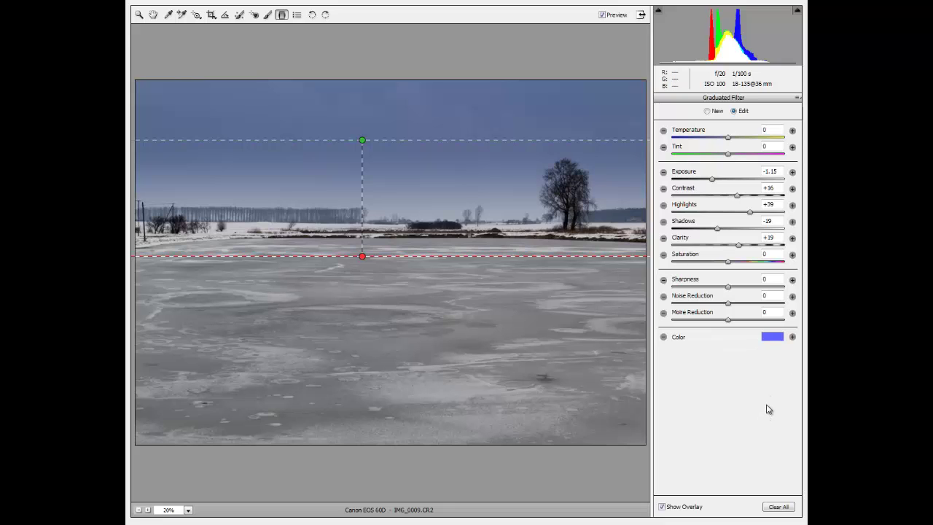
Step: Add a second graduated filter from the photo's bottom edge up to the horizon, apply the Untitled-1 preset to it and level it
left_click(139, 16)
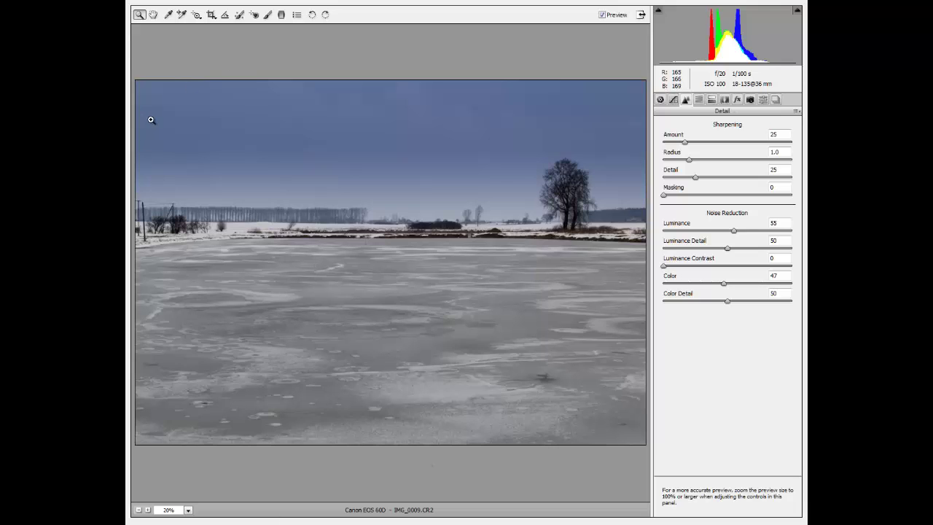
left_click(282, 15)
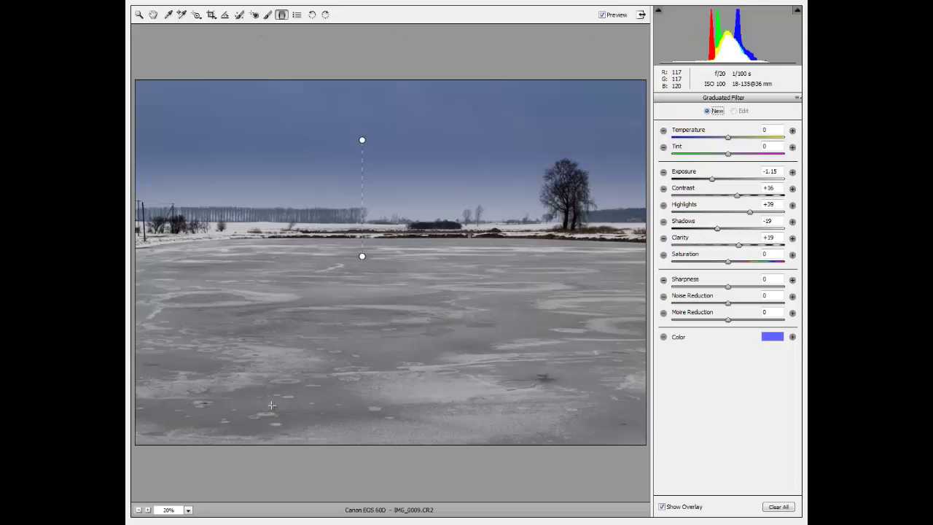
mouse_move(343, 446)
left_mouse_down()
mouse_move(348, 246)
mouse_move(338, 218)
mouse_move(346, 227)
left_mouse_up()
left_click(797, 97)
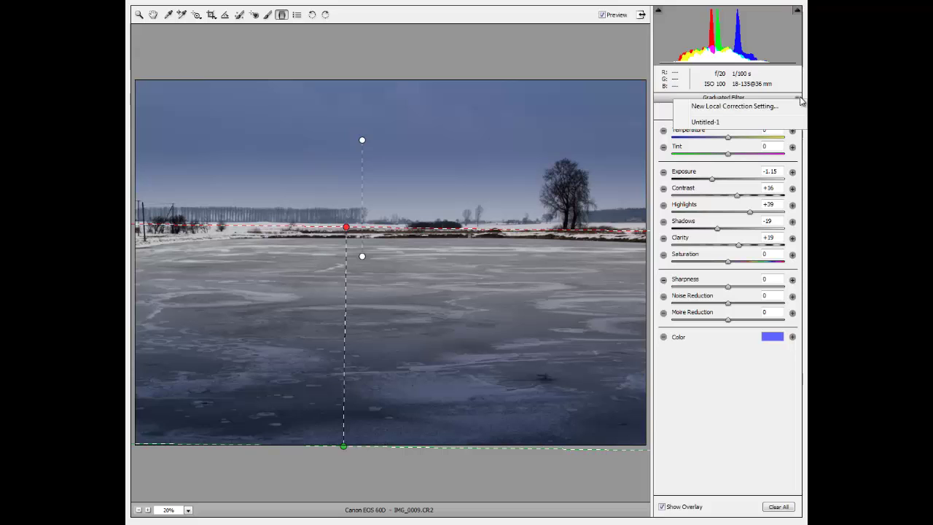
left_click(732, 124)
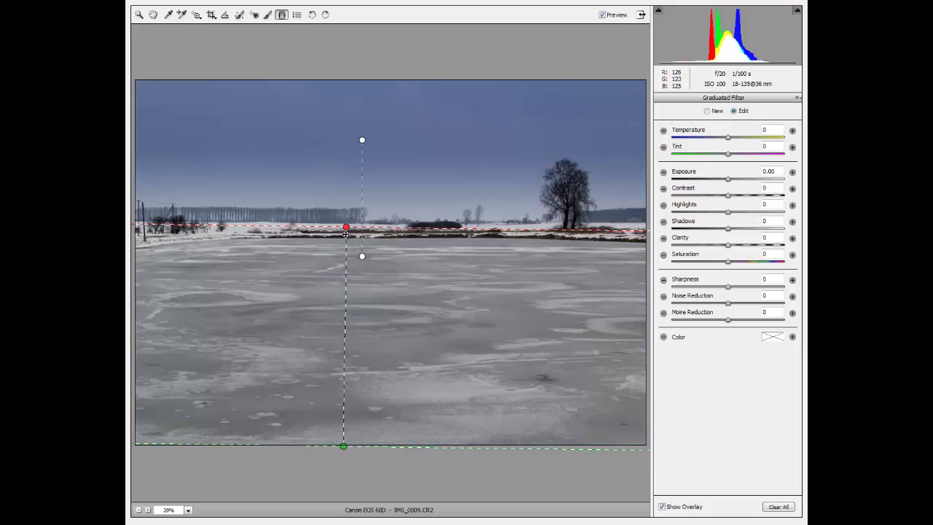
mouse_move(346, 231)
left_mouse_down()
mouse_move(360, 285)
mouse_move(352, 235)
mouse_move(342, 230)
left_mouse_up()
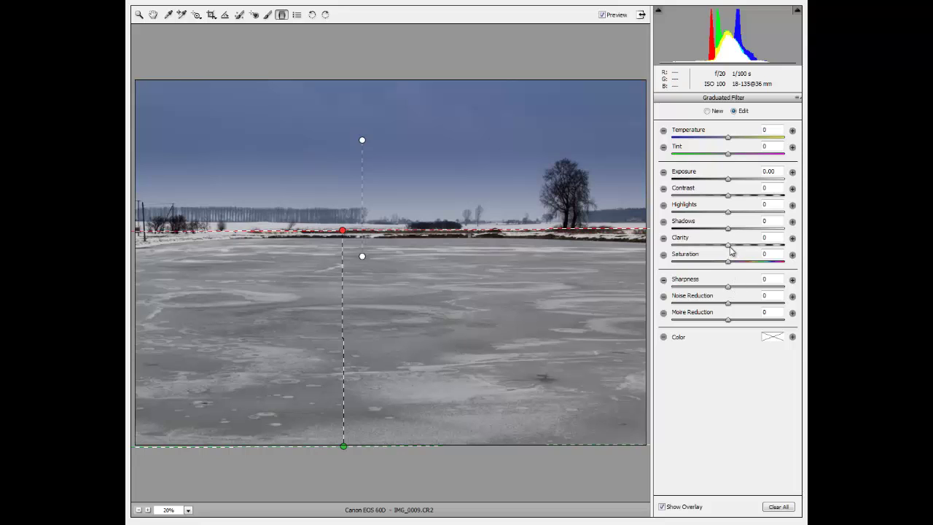
Step: Set the ice graduated filter's clarity to +55, sharpness +24, highlights +29 and shadows -47
left_click_drag(731, 250, 760, 248)
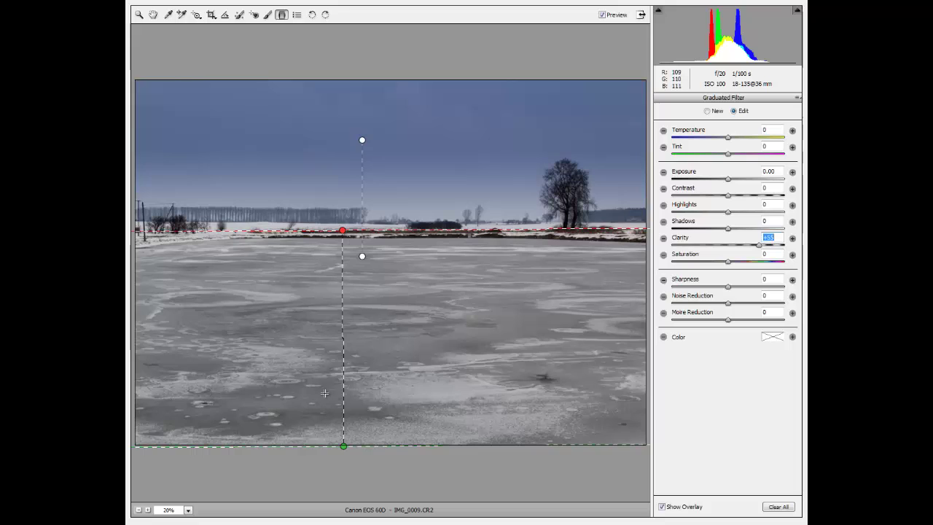
left_click_drag(727, 286, 660, 287)
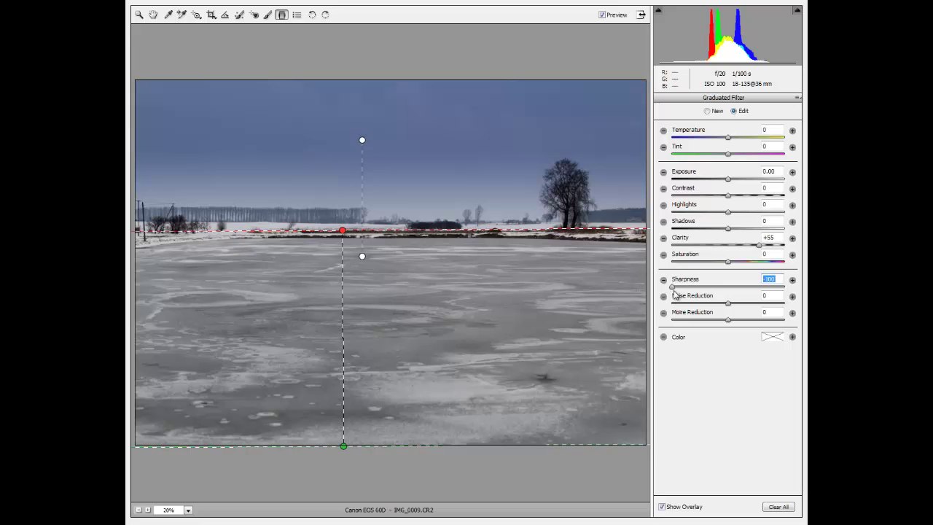
left_click_drag(680, 289, 756, 284)
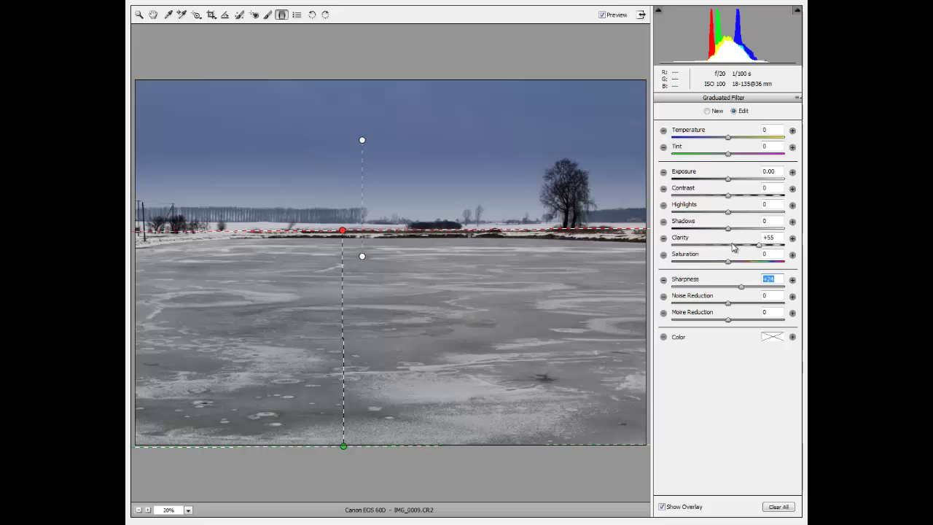
left_click_drag(727, 231, 702, 230)
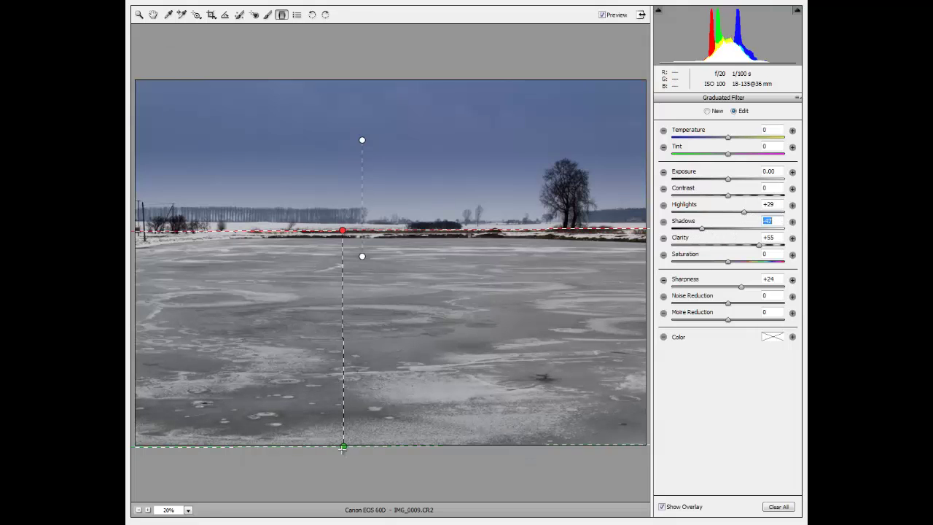
Step: Raise the ice filter's start point to the middle of the ice and set exposure +0.50, contrast +29 and saturation +10
left_click_drag(343, 445, 342, 336)
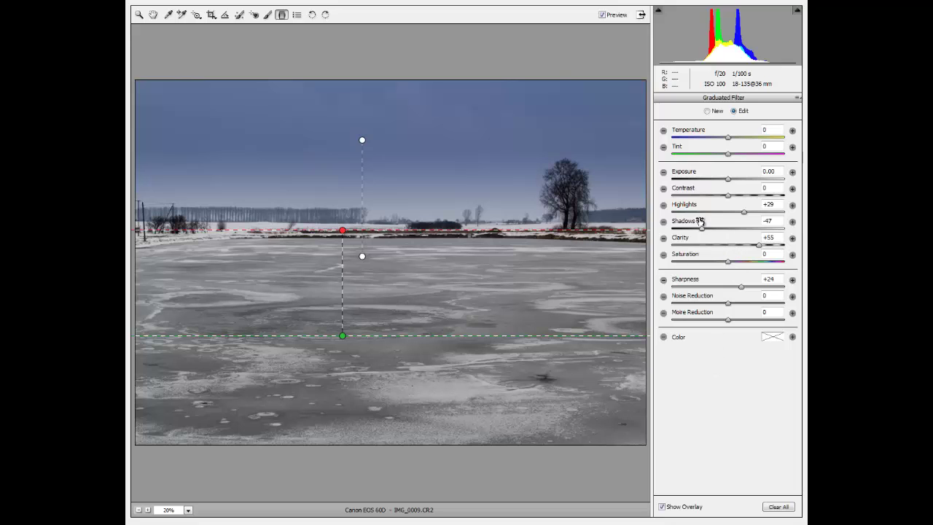
left_click_drag(731, 184, 738, 183)
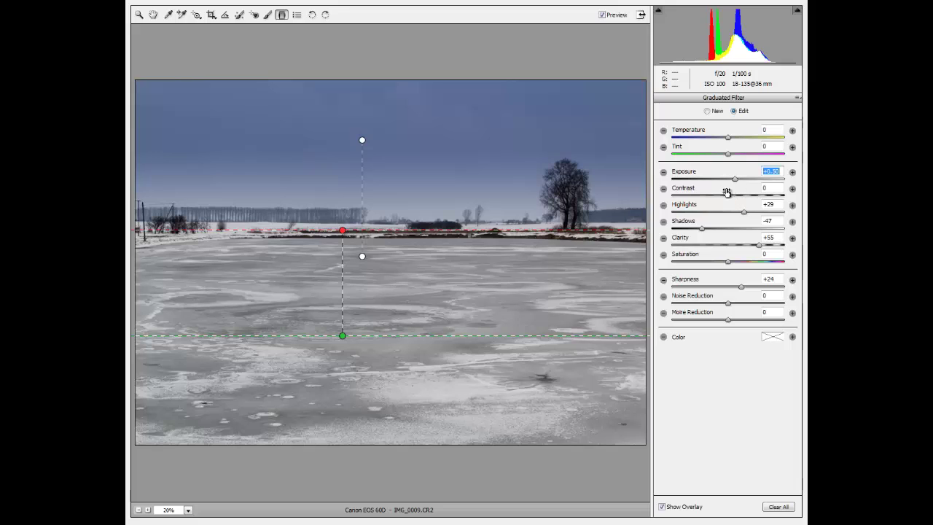
left_click_drag(727, 195, 744, 198)
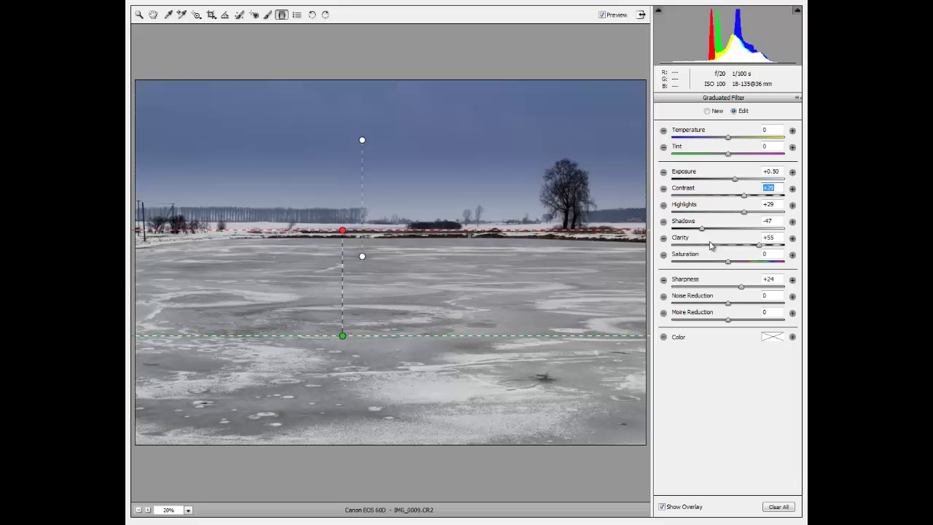
mouse_move(729, 263)
left_mouse_down()
mouse_move(768, 263)
mouse_move(735, 266)
left_mouse_up()
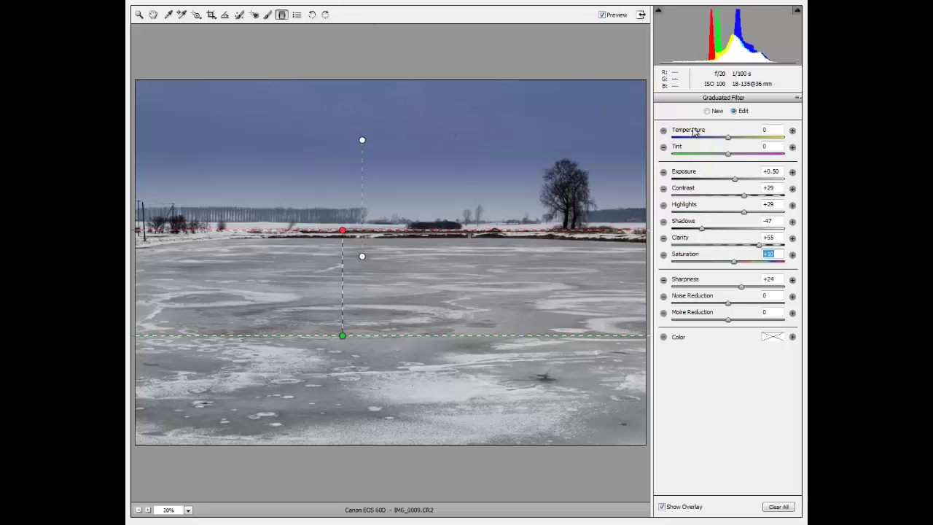
Step: Set the ice graduated filter's temperature to +6, tint to -3 and exposure to +0.60
mouse_move(731, 143)
left_mouse_down()
mouse_move(740, 140)
mouse_move(710, 141)
mouse_move(731, 139)
left_mouse_up()
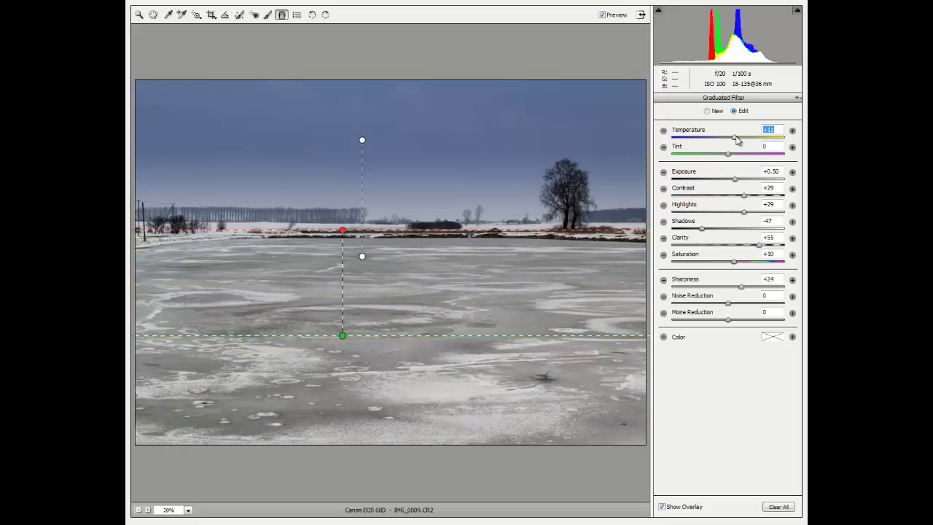
left_click_drag(735, 138, 734, 141)
mouse_move(730, 157)
left_mouse_down()
mouse_move(744, 156)
mouse_move(729, 156)
left_mouse_up()
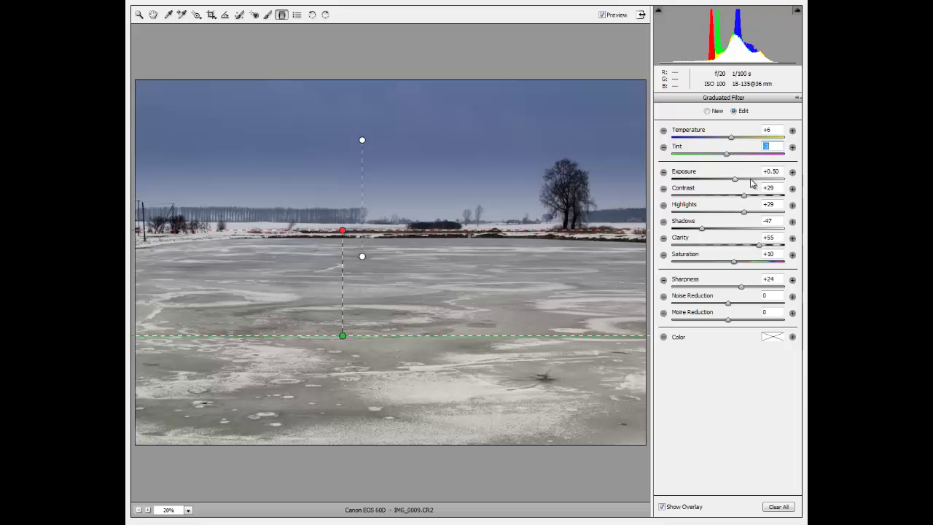
key("Tab")
key("Up")
key("Up")
key("Up")
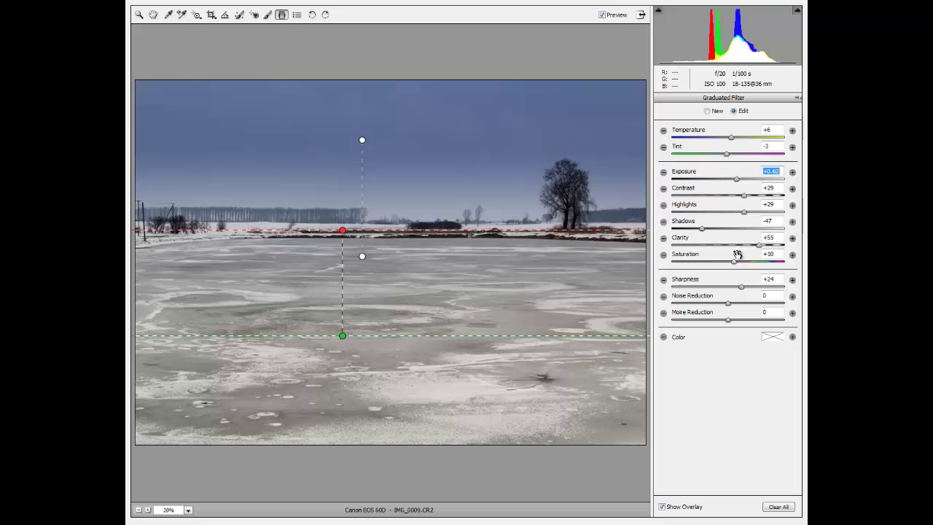
Step: Tint the ice graduated filter pale blue with hue 233 and colour saturation 18
left_click(772, 338)
left_click(466, 174)
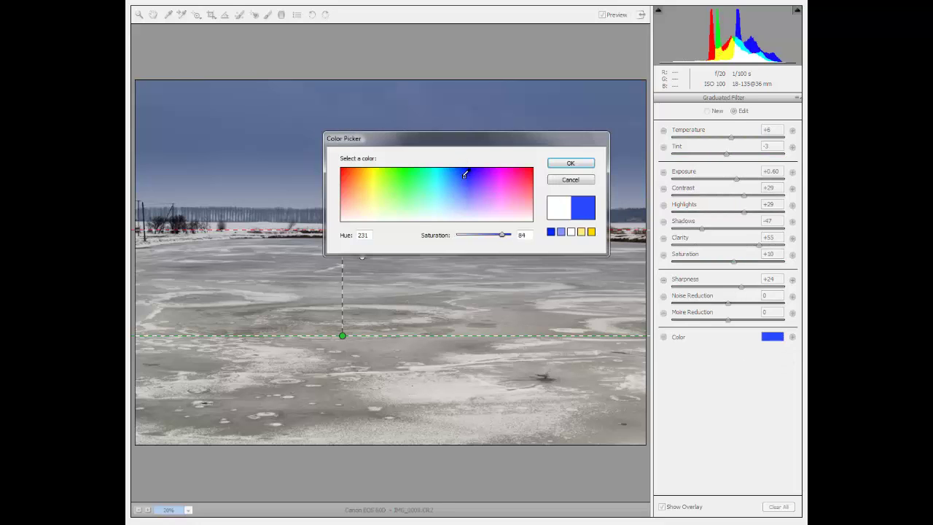
left_click(405, 186)
mouse_move(380, 182)
left_mouse_down()
mouse_move(479, 182)
mouse_move(467, 207)
left_mouse_up()
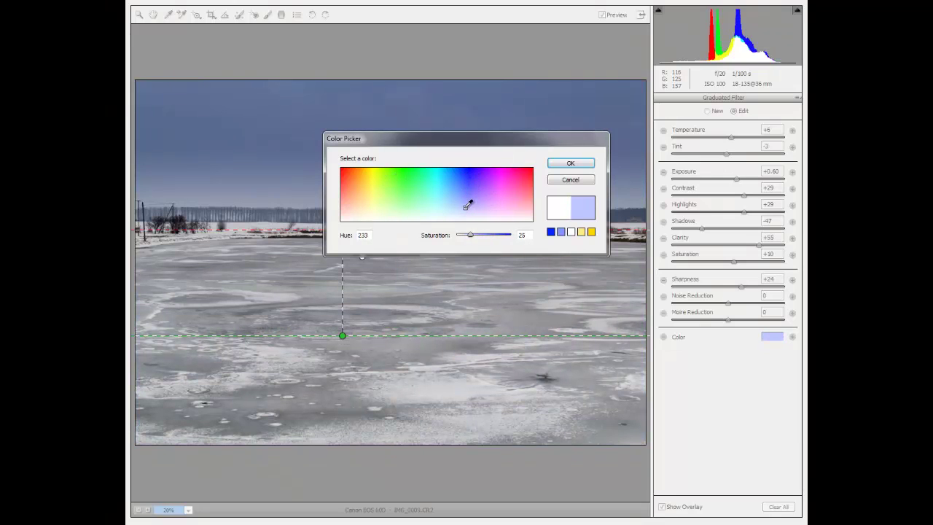
left_click_drag(470, 240, 467, 240)
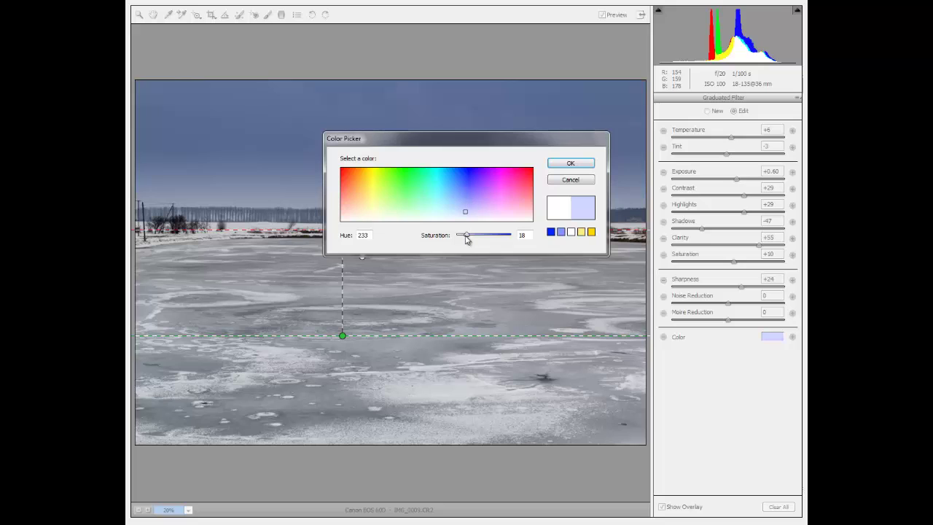
left_click(589, 163)
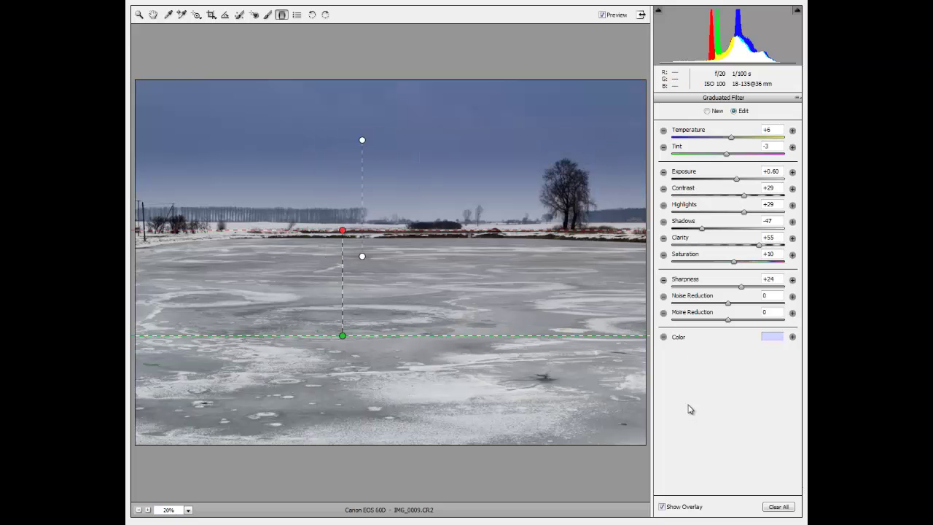
left_click(138, 15)
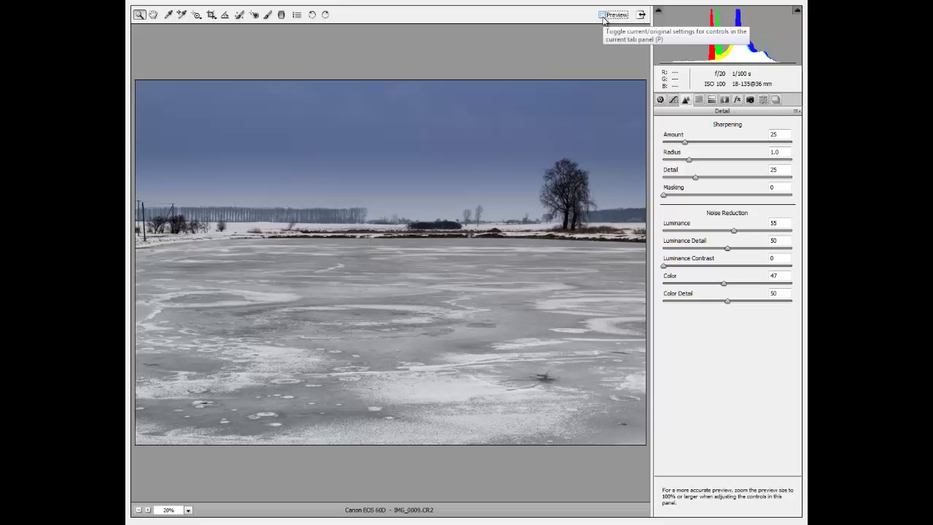
left_click(602, 14)
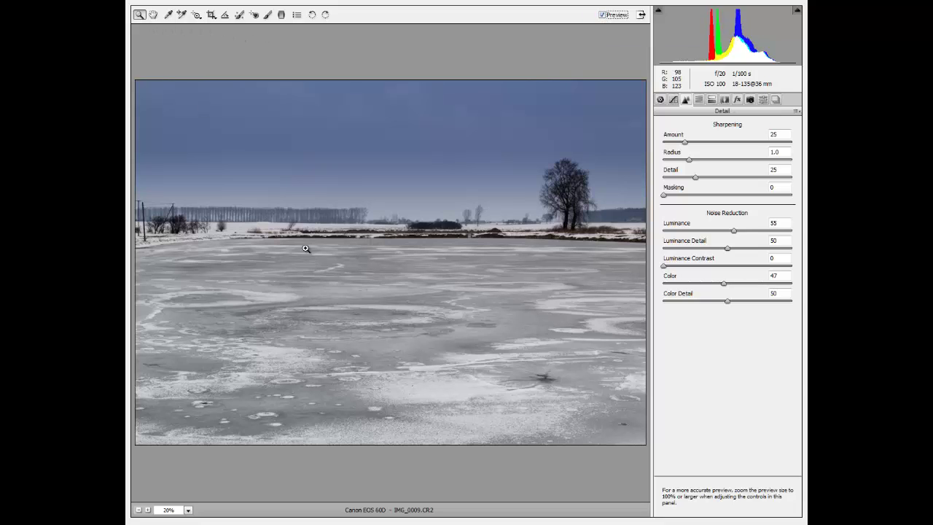
right_click(325, 182)
left_click(359, 319)
Step: Add a third graduated filter from just below the photo up to the horizon, using the Untitled-1 preset with contrast +98
left_click(281, 15)
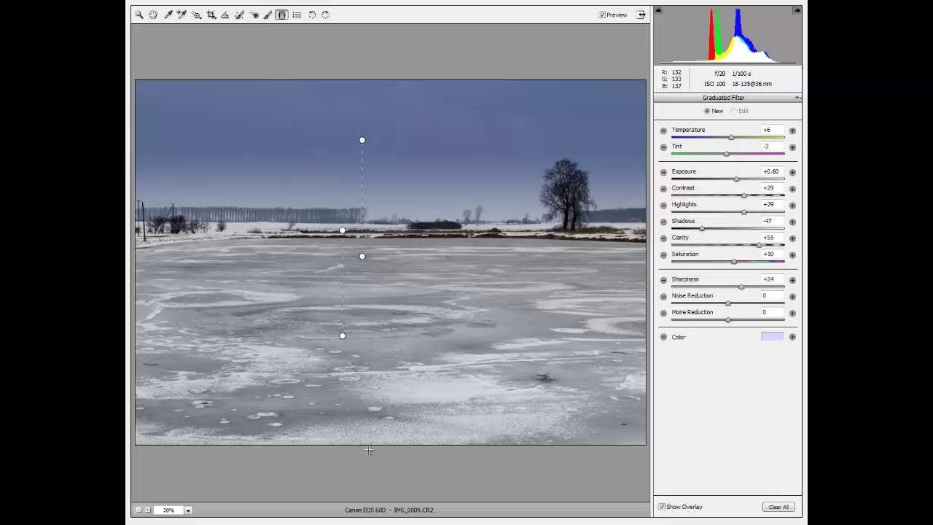
left_click_drag(366, 453, 366, 342)
left_click_drag(371, 248, 366, 215)
left_click(797, 97)
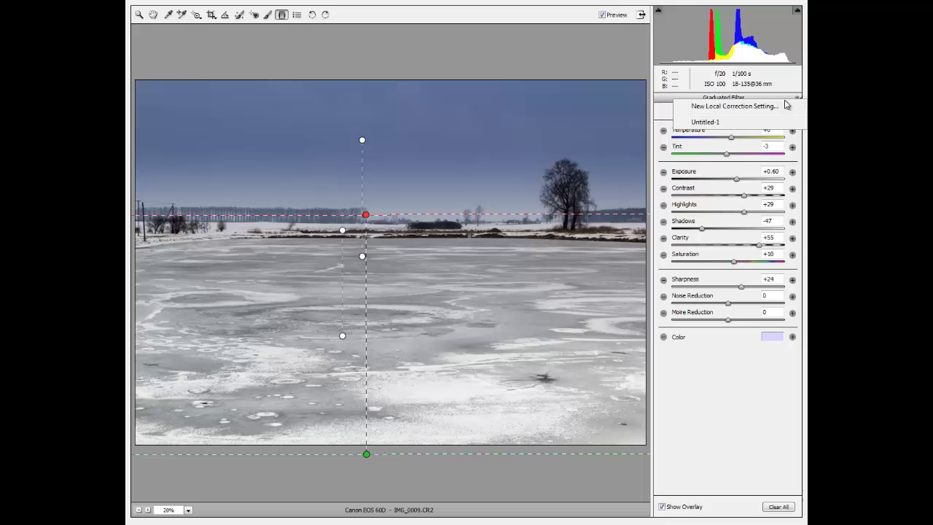
left_click(709, 124)
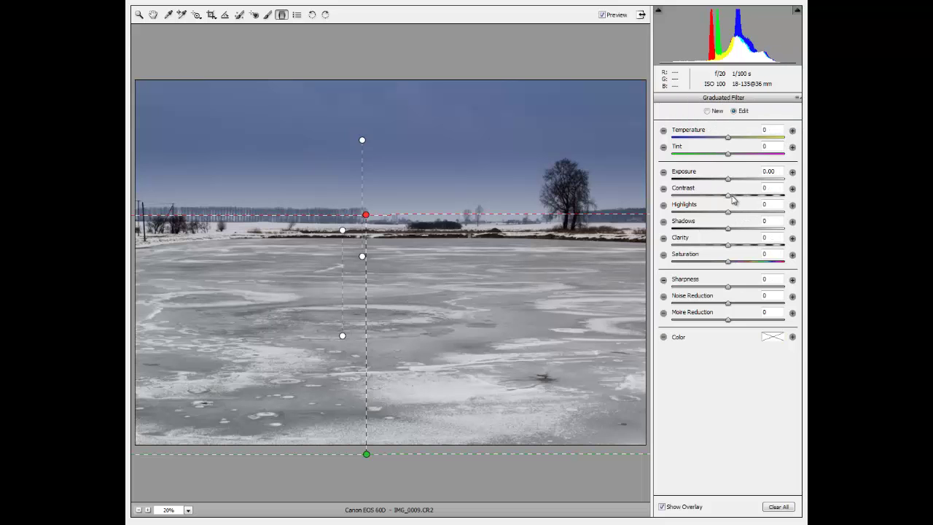
left_click_drag(729, 197, 783, 198)
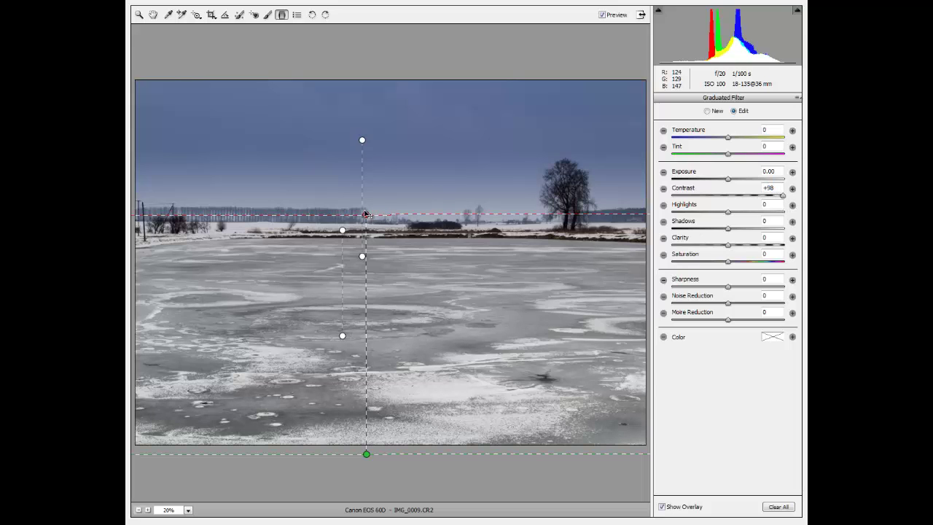
left_click_drag(365, 215, 367, 220)
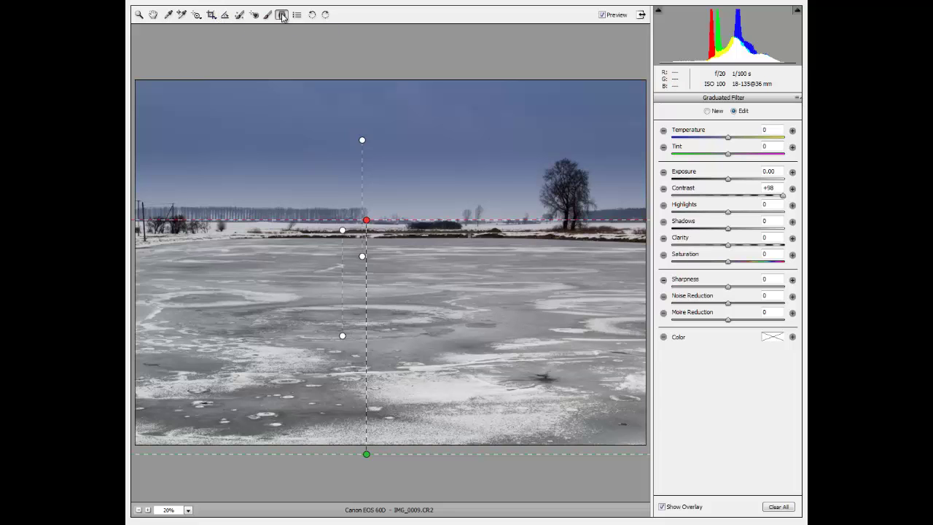
Step: Add a fourth graduated filter from just above the photo down to the upper ice, with contrast 0 and exposure -0.55
left_click_drag(360, 69, 355, 255)
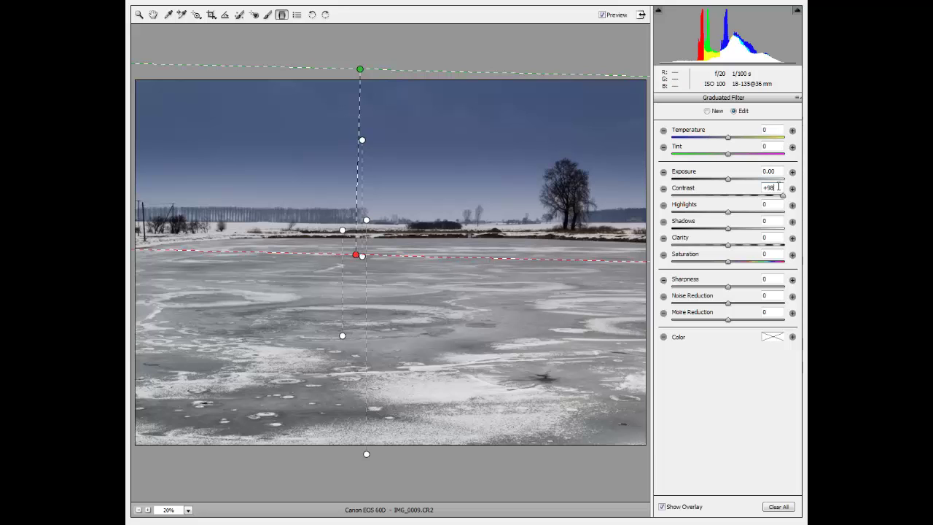
type("0")
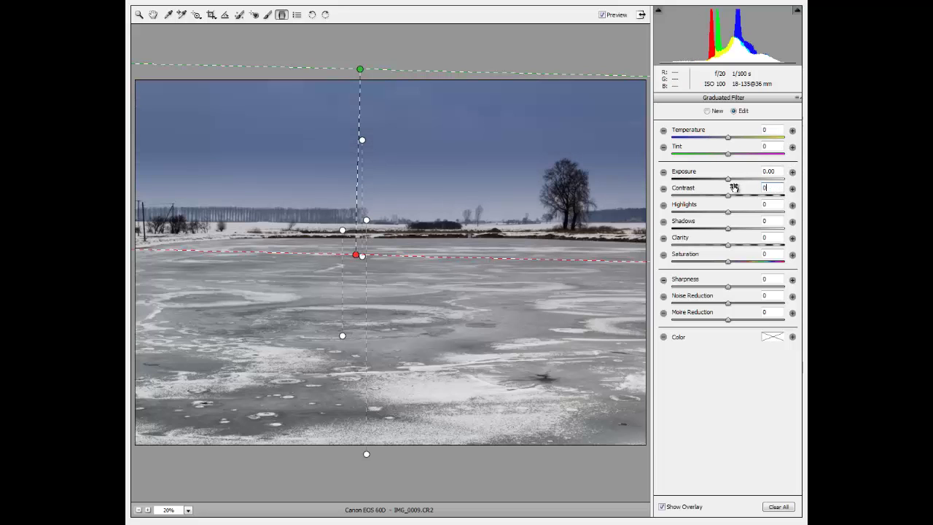
mouse_move(728, 181)
left_mouse_down()
mouse_move(714, 183)
mouse_move(724, 183)
left_mouse_up()
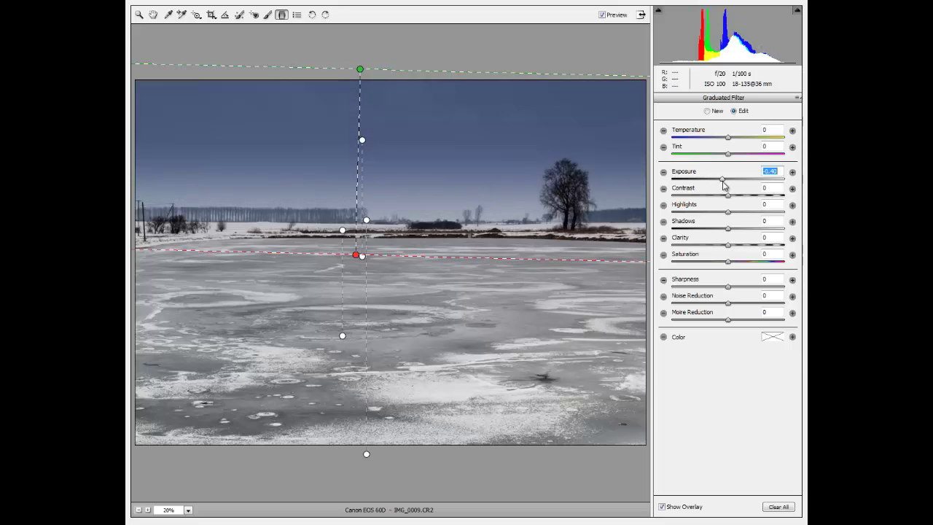
key("Down")
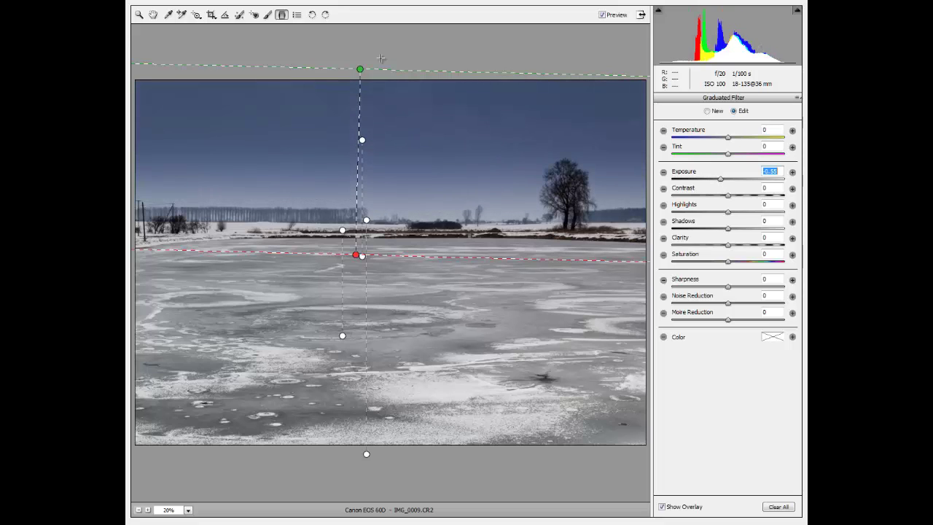
Step: Shift the new sky filter's start point slightly to level the gradient and set its temperature to +3
left_click_drag(359, 70, 353, 70)
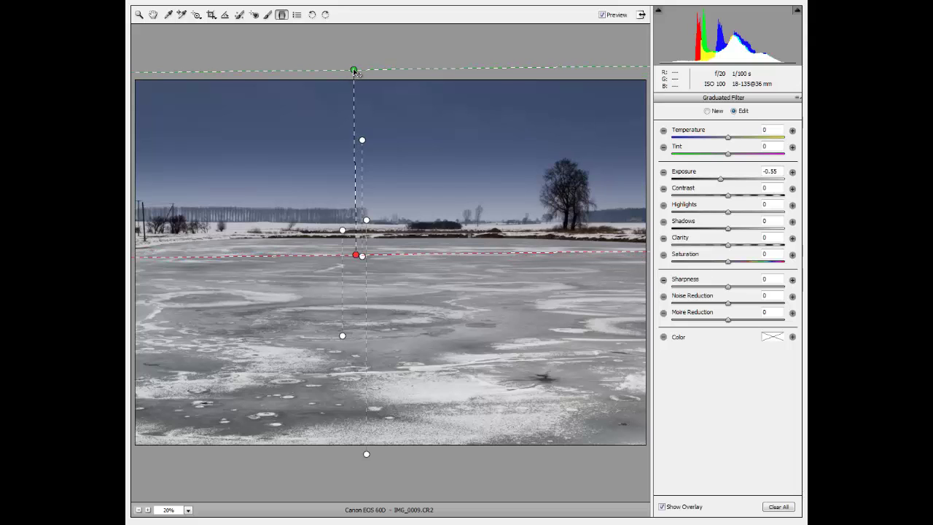
left_click(729, 138)
left_click_drag(734, 140, 740, 139)
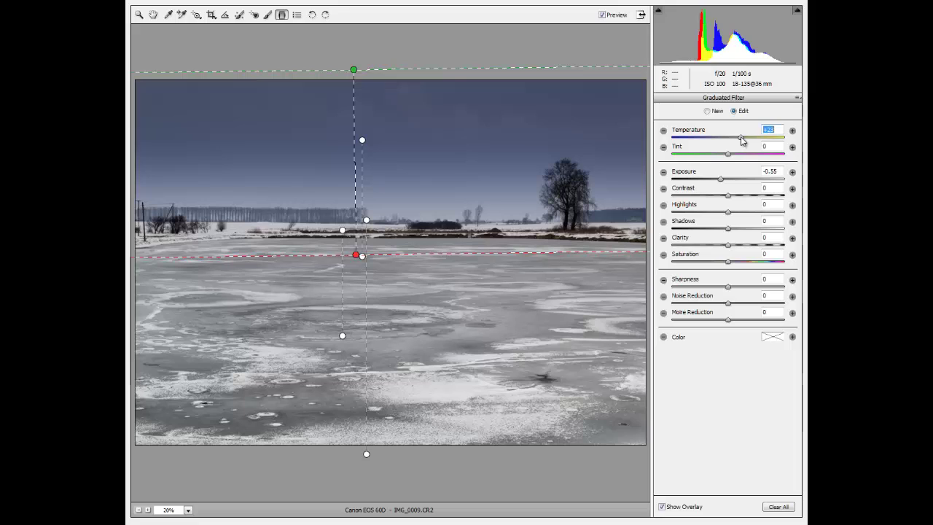
left_click_drag(736, 139, 729, 138)
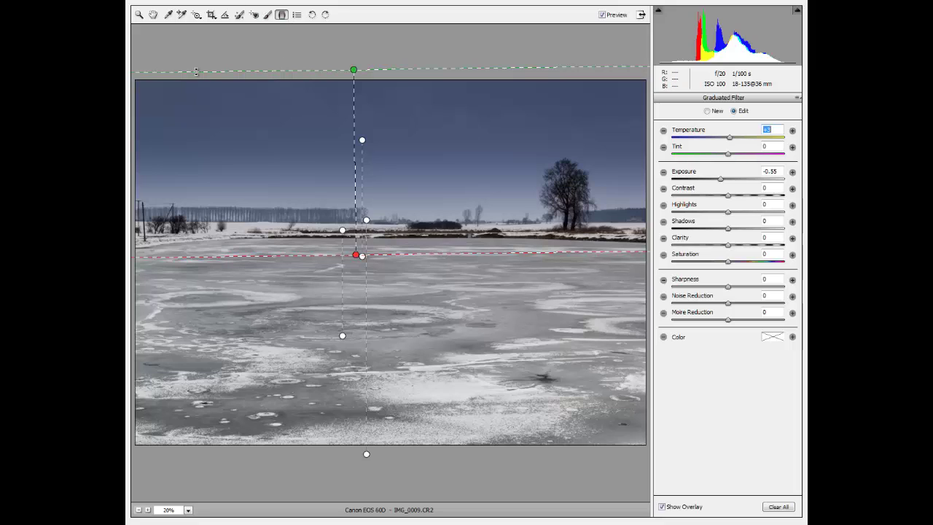
left_click(268, 14)
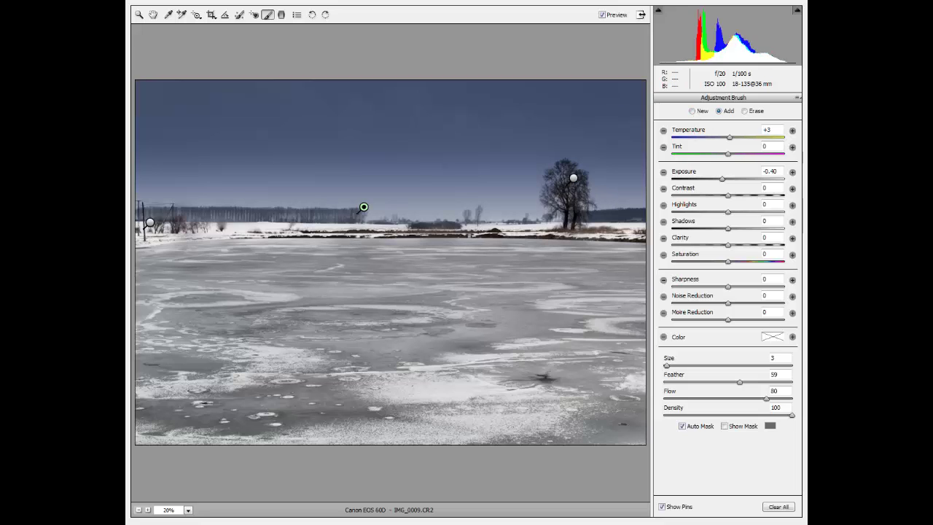
left_click(138, 14)
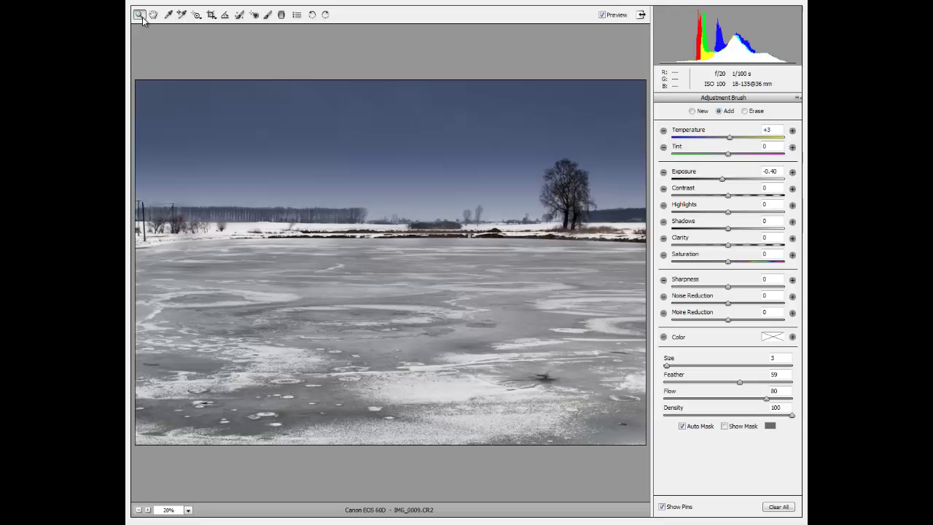
Step: Apply the Strong Contrast preset to the RGB point tone curve
left_click(672, 99)
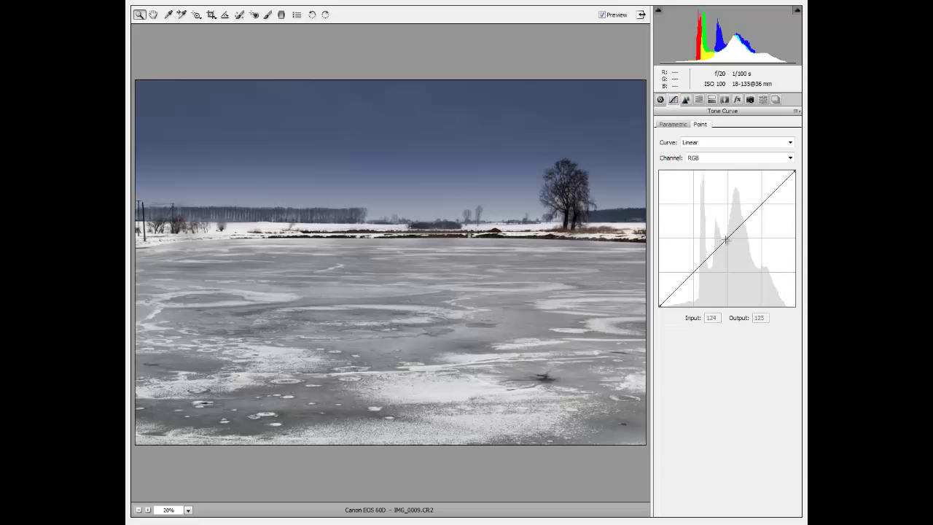
left_click(736, 142)
left_click(732, 162)
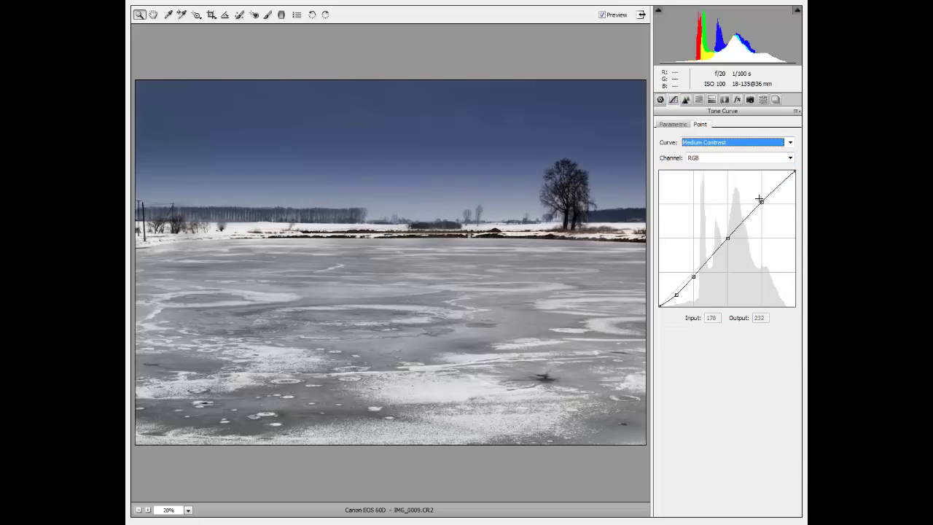
left_click(746, 142)
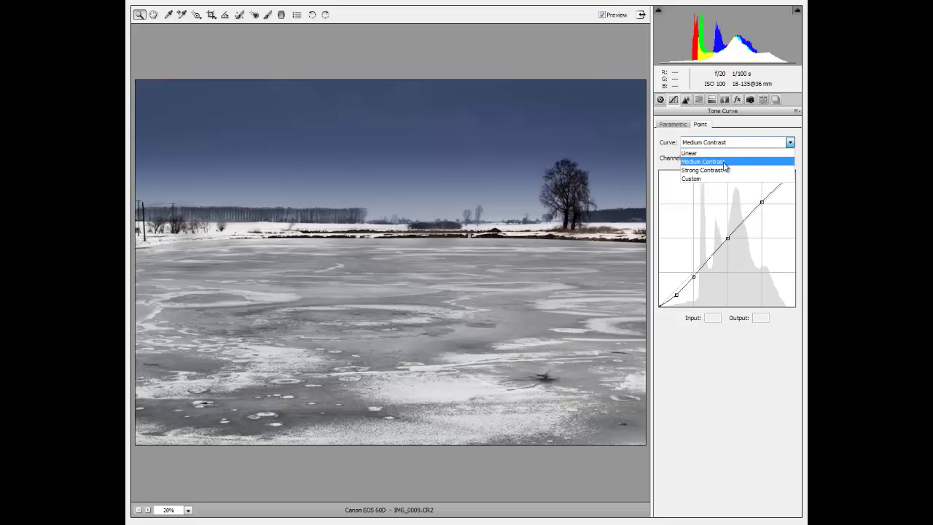
left_click(725, 169)
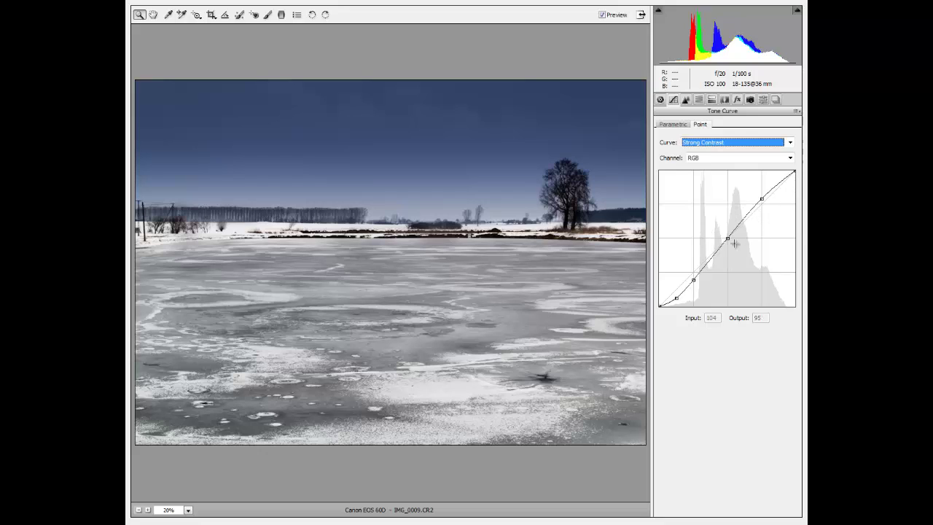
Step: Soften the blue tint of the graduated filter starting in mid-sky by setting its colour saturation to 46
left_click(282, 14)
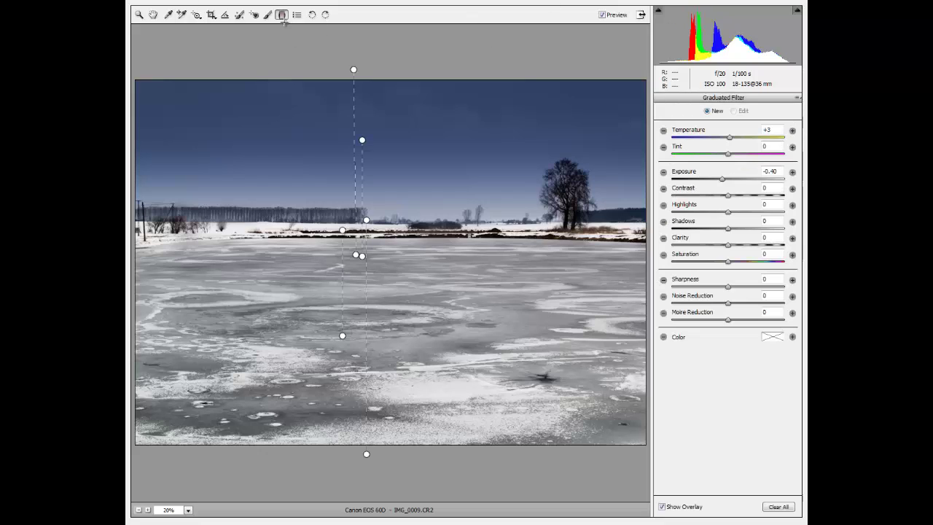
left_click(354, 71)
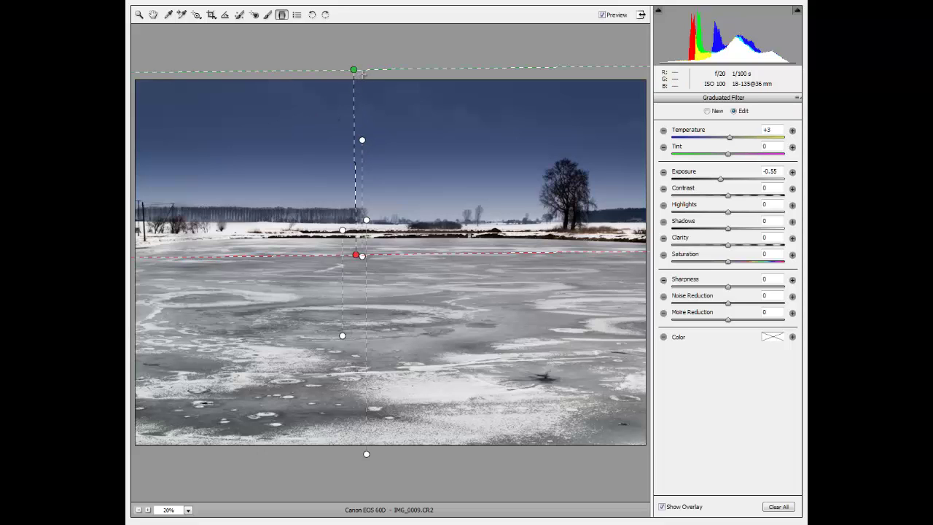
left_click(362, 141)
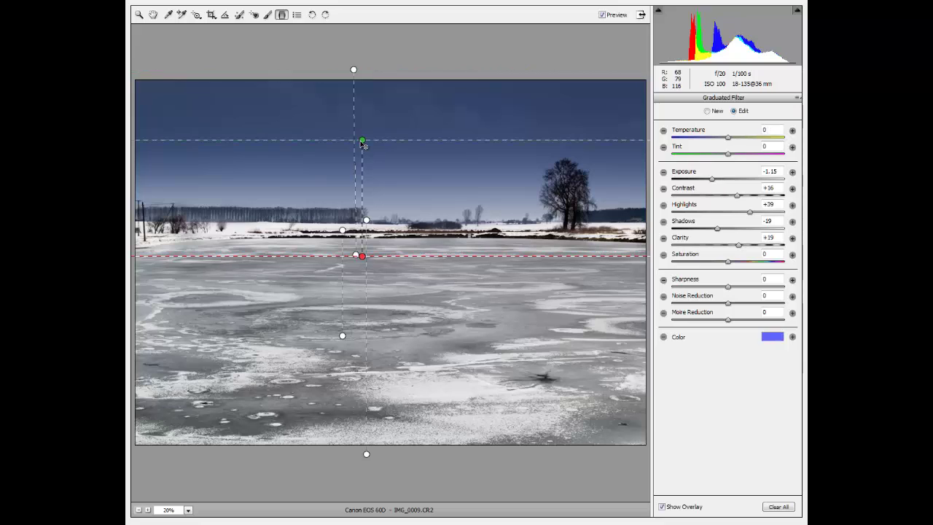
left_click(769, 337)
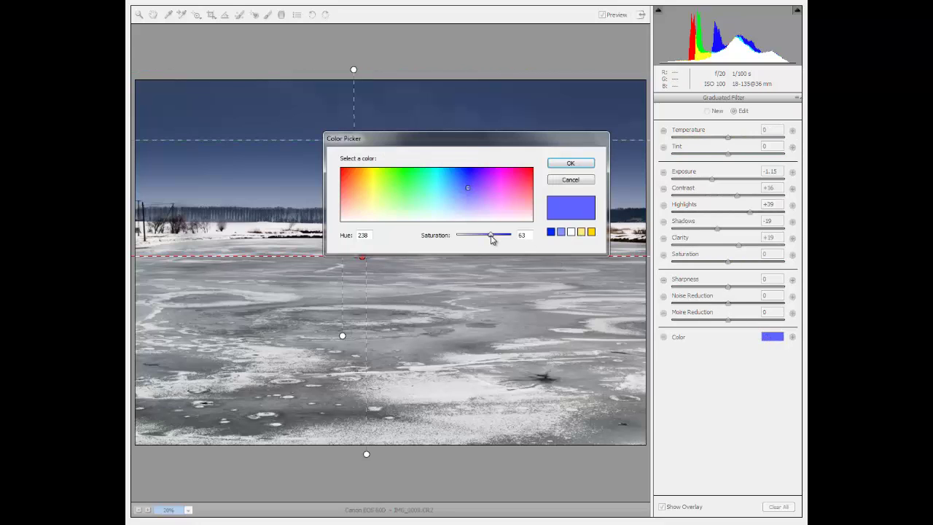
mouse_move(488, 240)
left_mouse_down()
mouse_move(474, 242)
mouse_move(483, 239)
left_mouse_up()
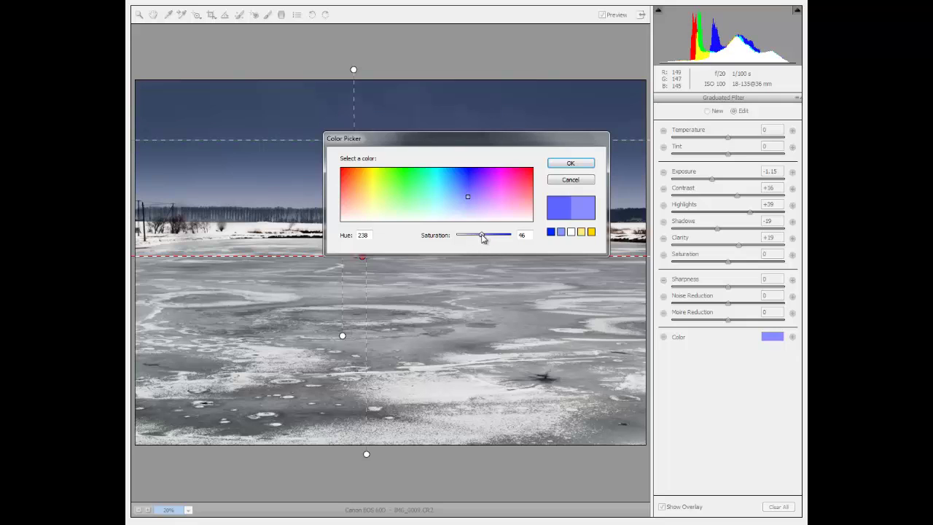
left_click(572, 164)
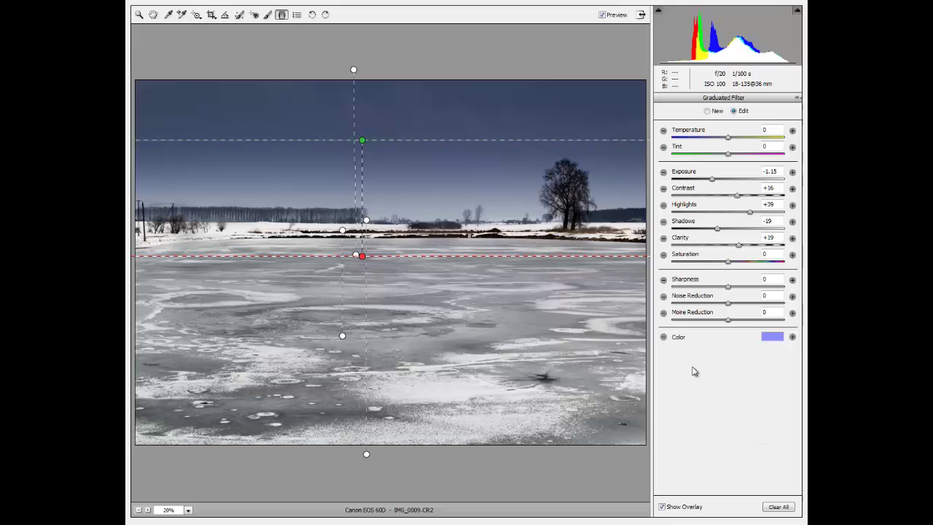
left_click(137, 15)
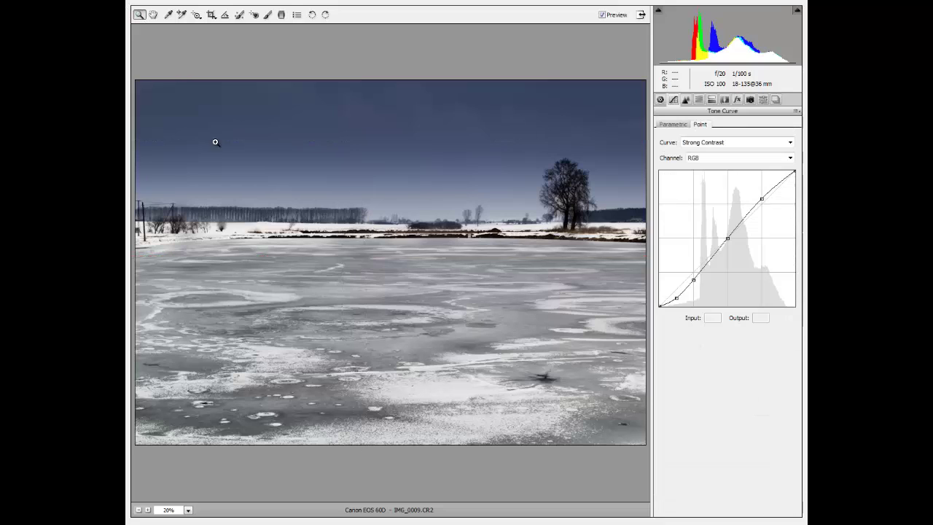
Step: Review the settings of the two sky graduated filters one after the other
left_click(280, 14)
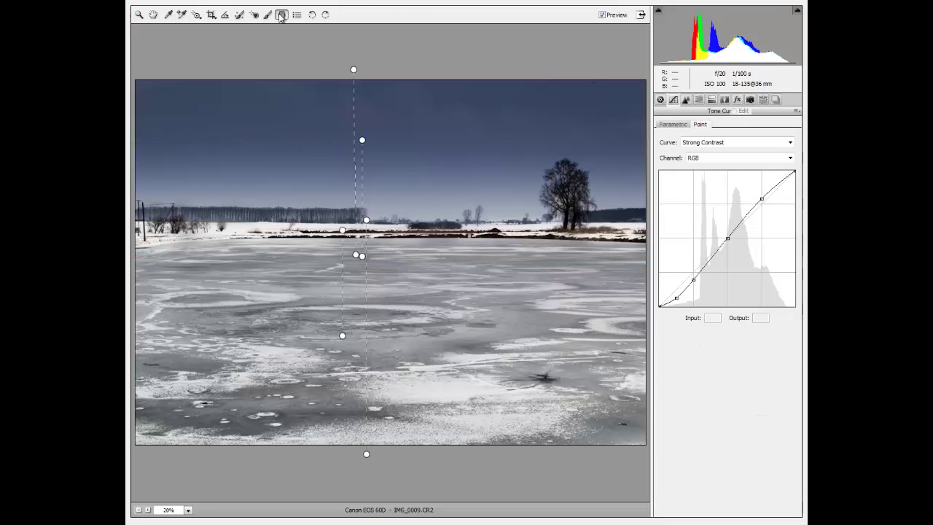
left_click(353, 69)
left_click(362, 139)
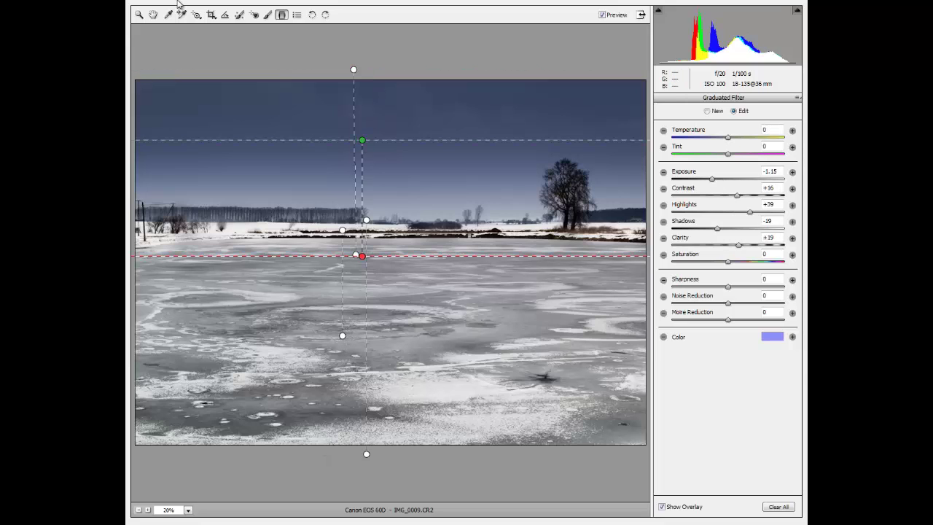
left_click(138, 14)
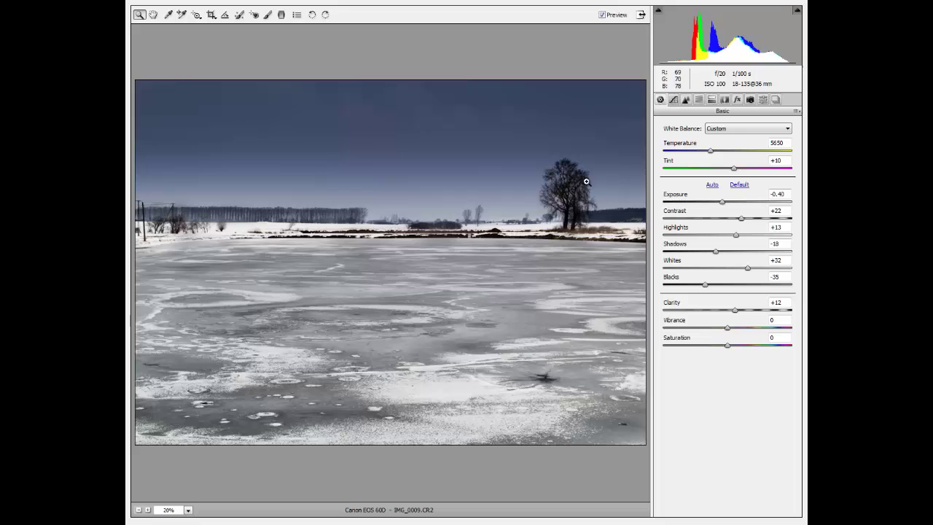
Step: Try exposure +0.15 on the tree's brush adjustment and set it back to +0.35
left_click(268, 15)
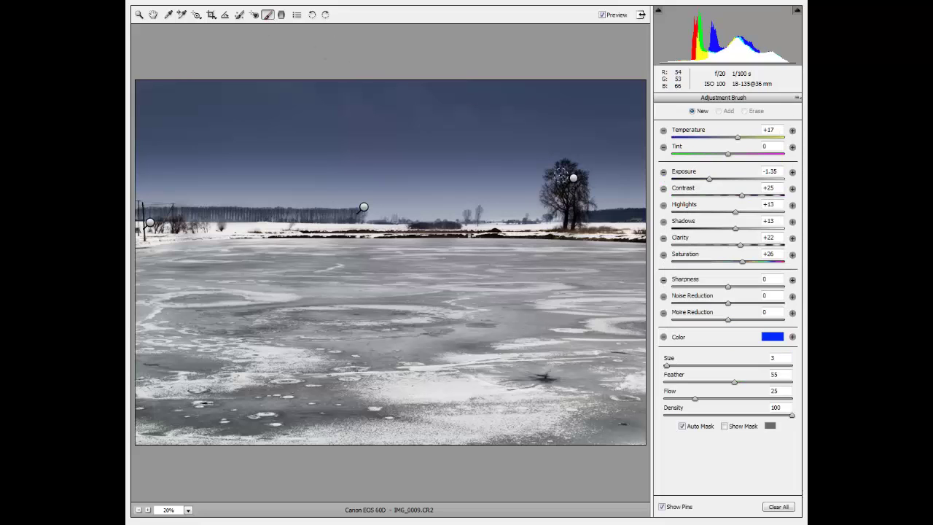
left_click(573, 178)
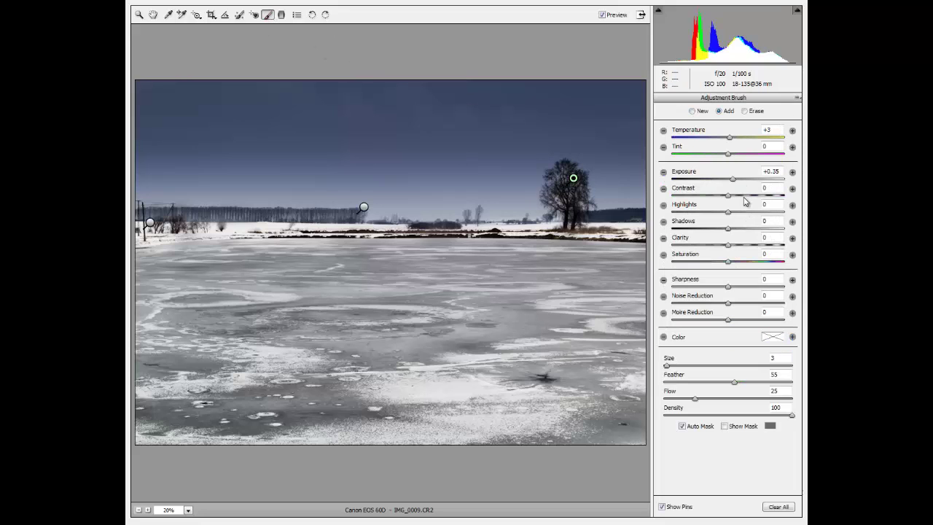
left_click(727, 181)
mouse_move(727, 182)
left_mouse_down()
mouse_move(754, 181)
mouse_move(730, 183)
left_mouse_up()
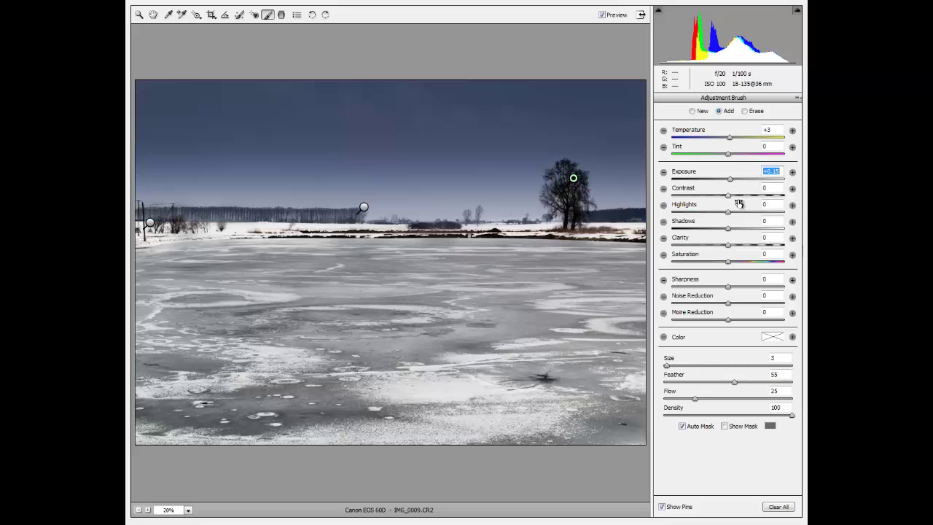
type("0.35")
key("Return")
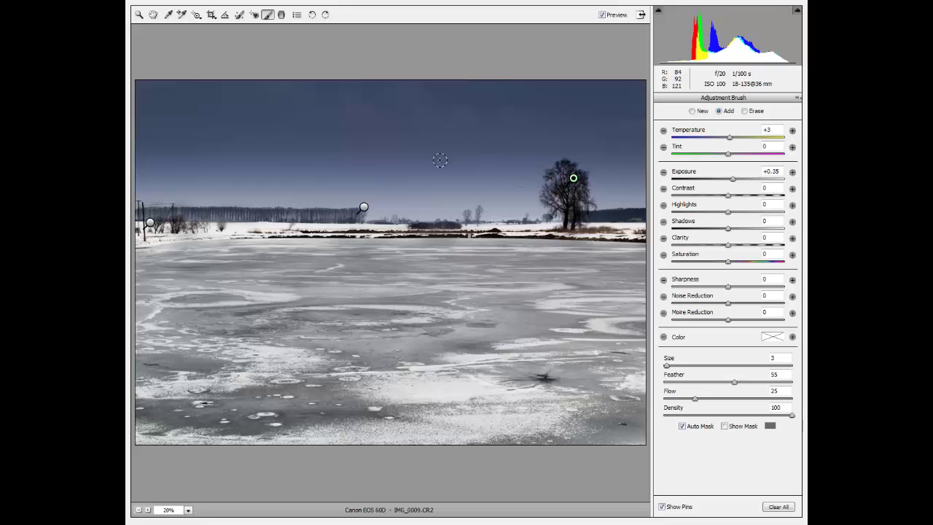
Step: Compare the settings of the sky filter above the photo with those of the blue-tinted mid-sky filter
left_click(282, 14)
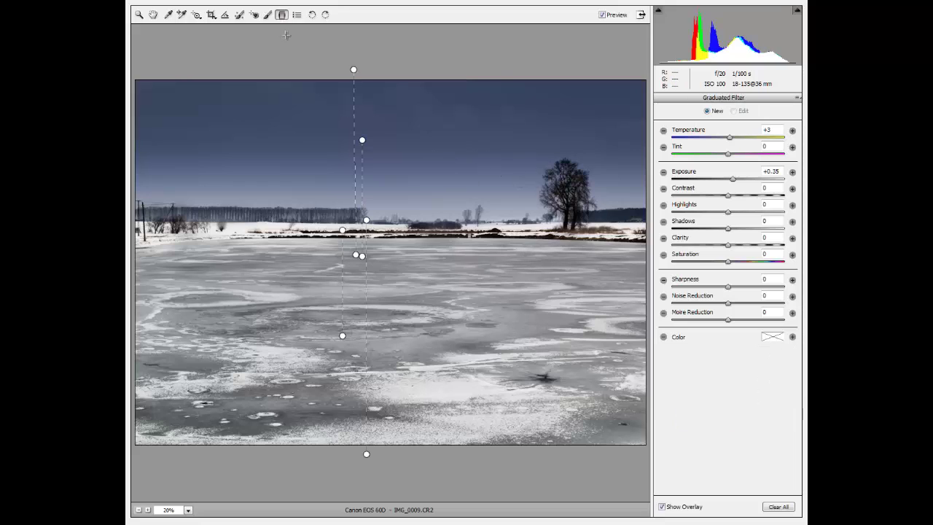
left_click(354, 70)
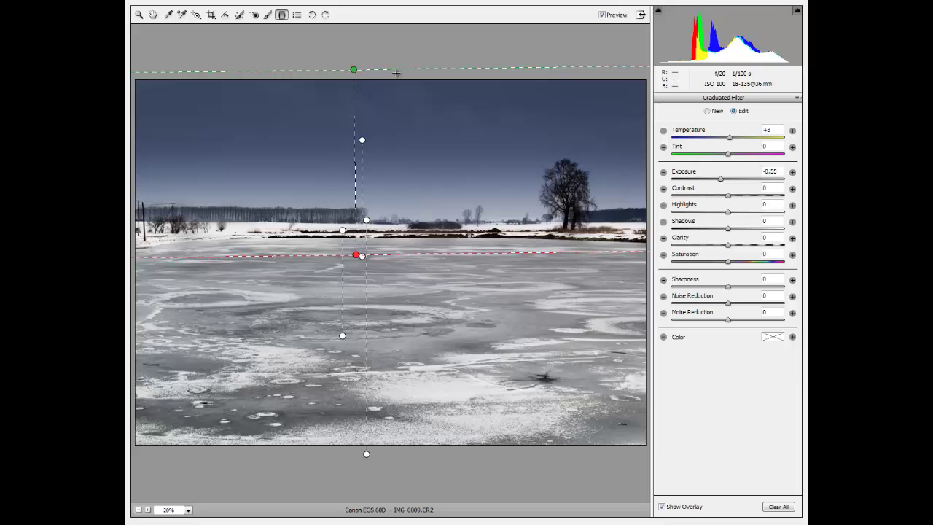
left_click(362, 141)
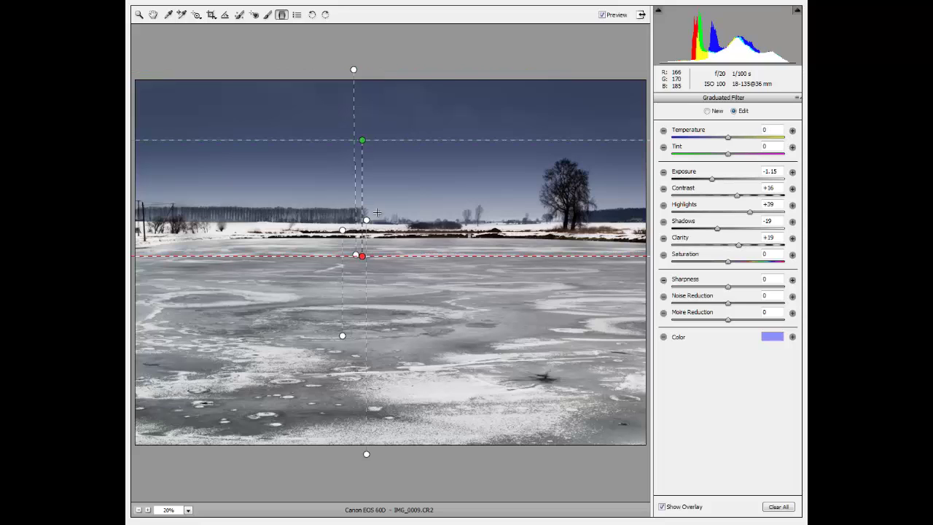